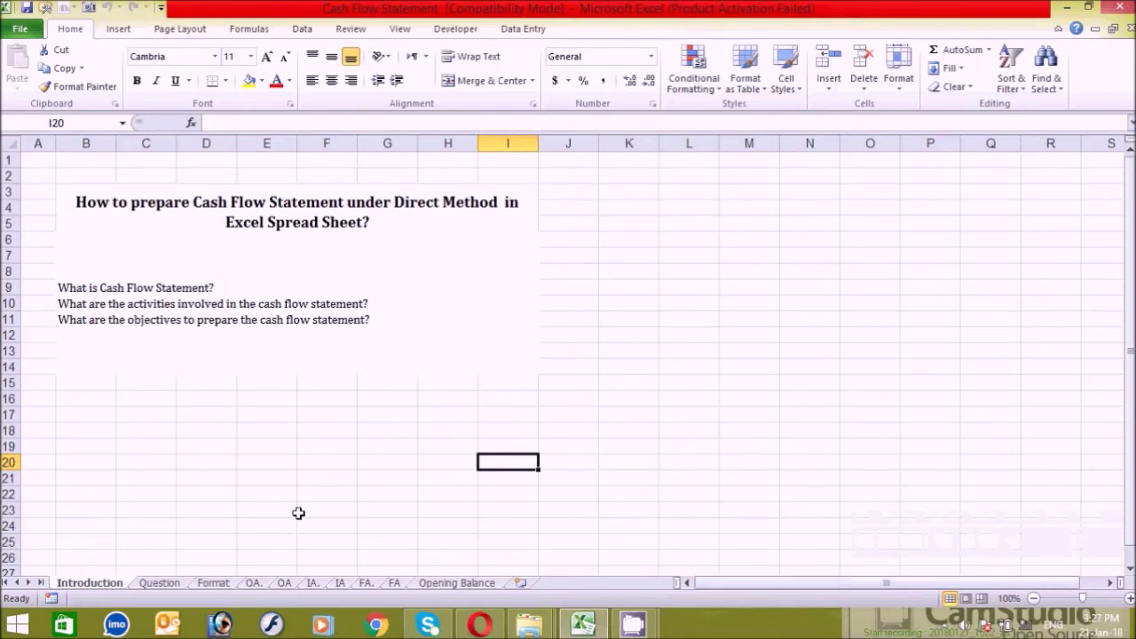
Review the Question sheet, then examine both sides of the cash account, its highlighted operating items and the Details column on sheet OA.
click(159, 583)
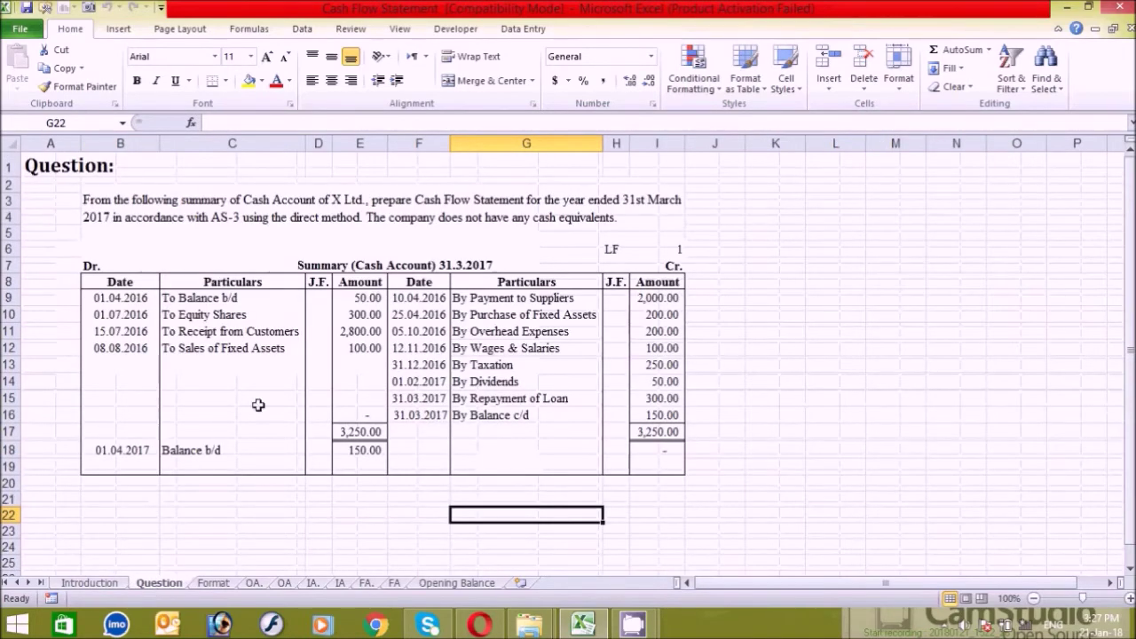
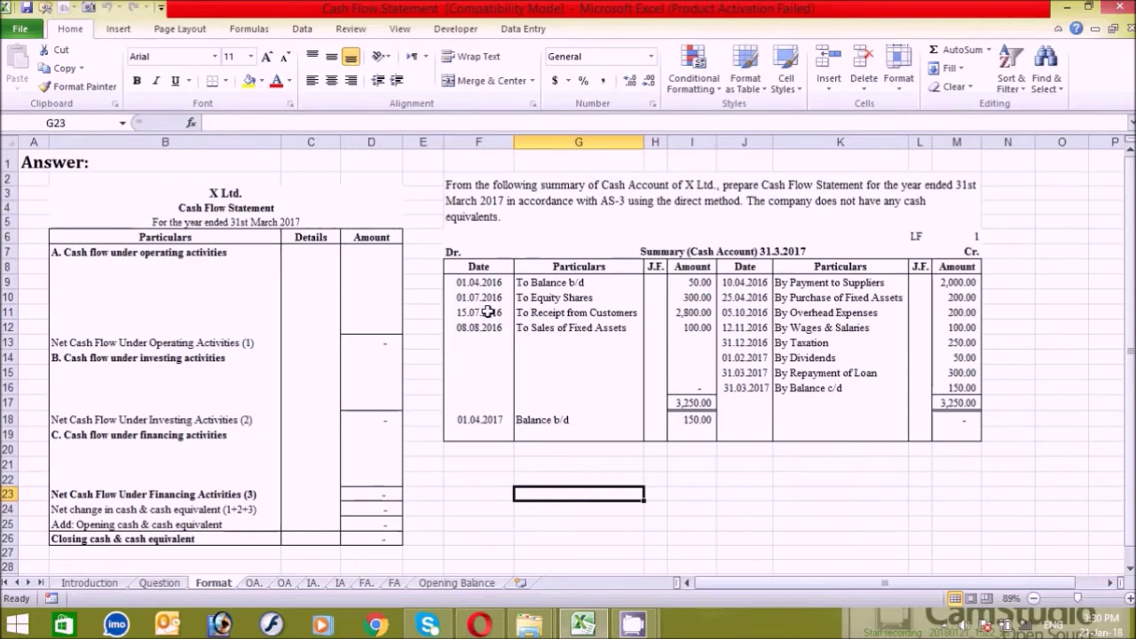
click(253, 583)
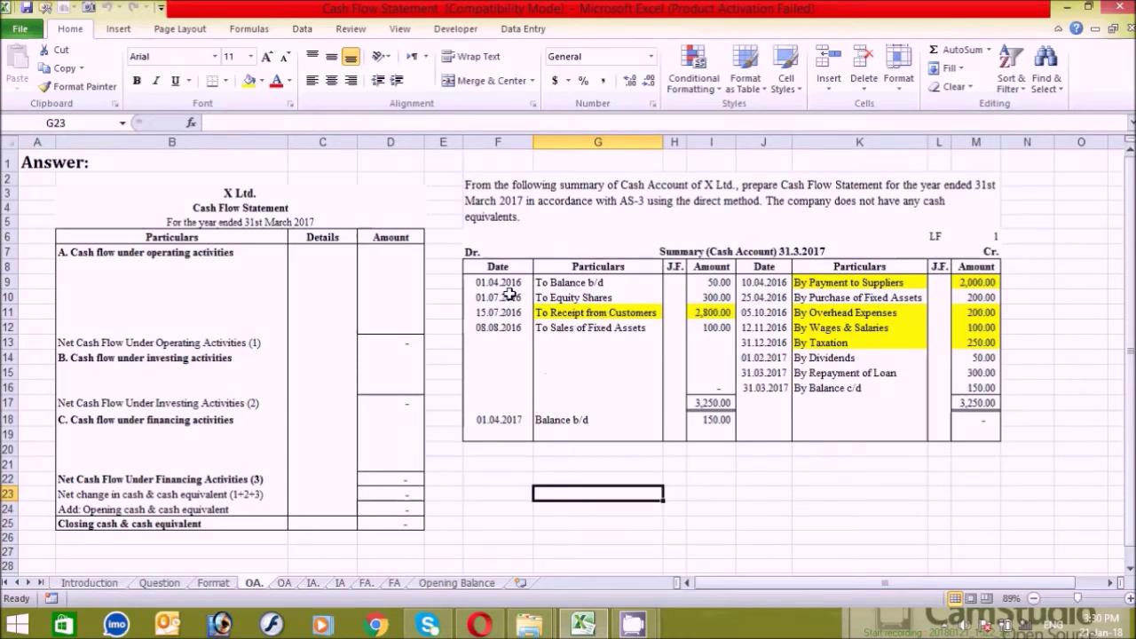
drag(490, 266, 489, 266)
drag(490, 266, 693, 428)
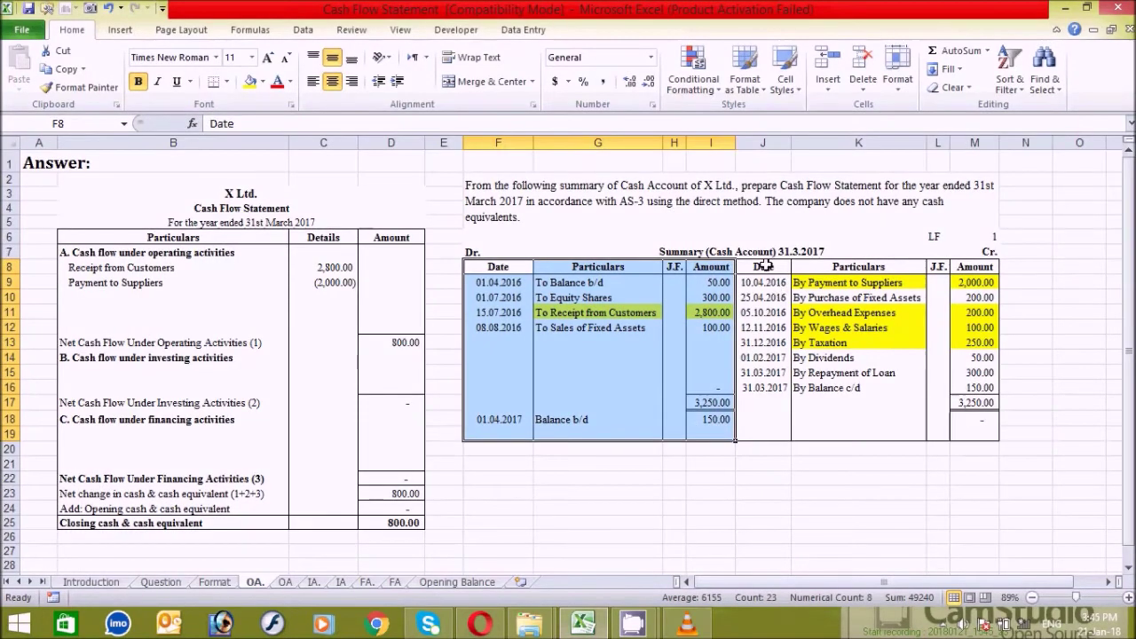
drag(763, 266, 980, 433)
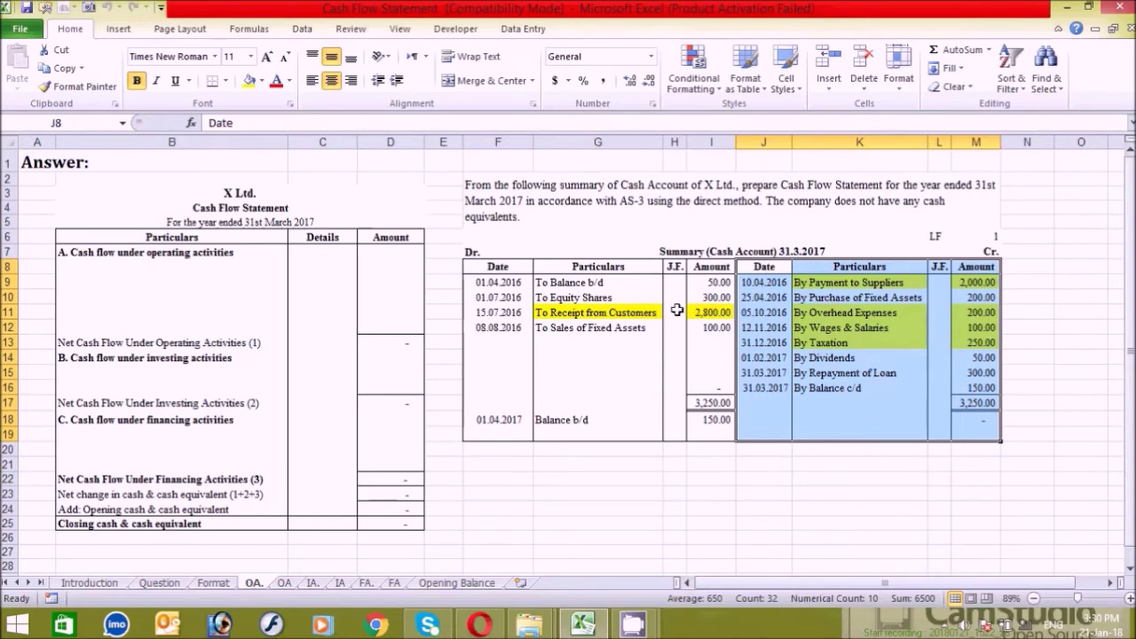
click(589, 341)
click(568, 313)
click(838, 283)
click(843, 325)
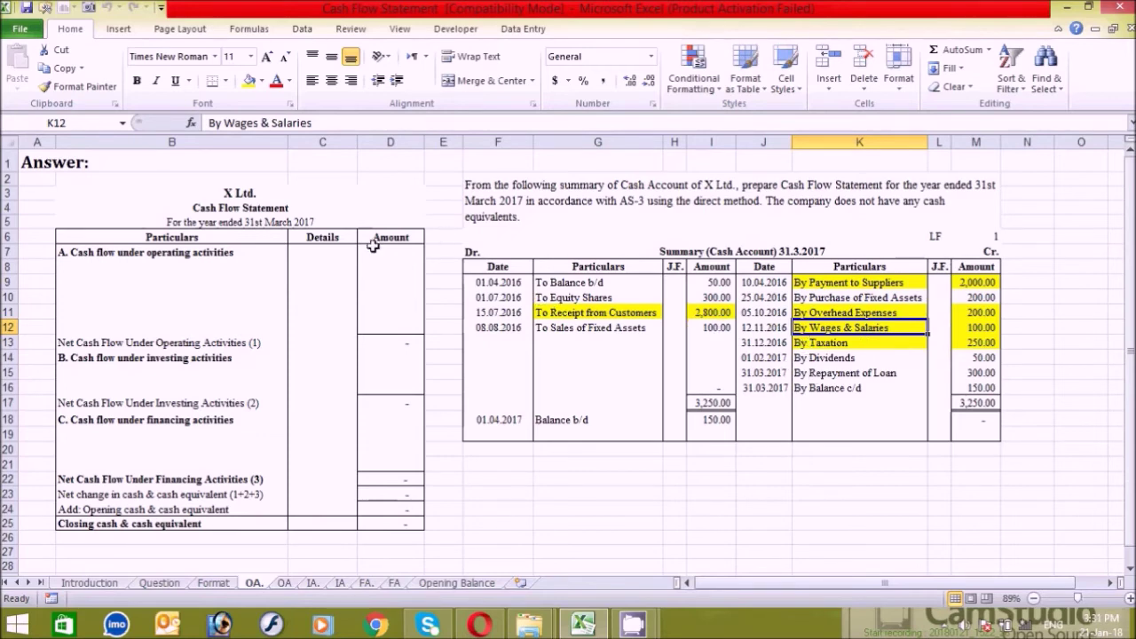
drag(323, 237, 324, 501)
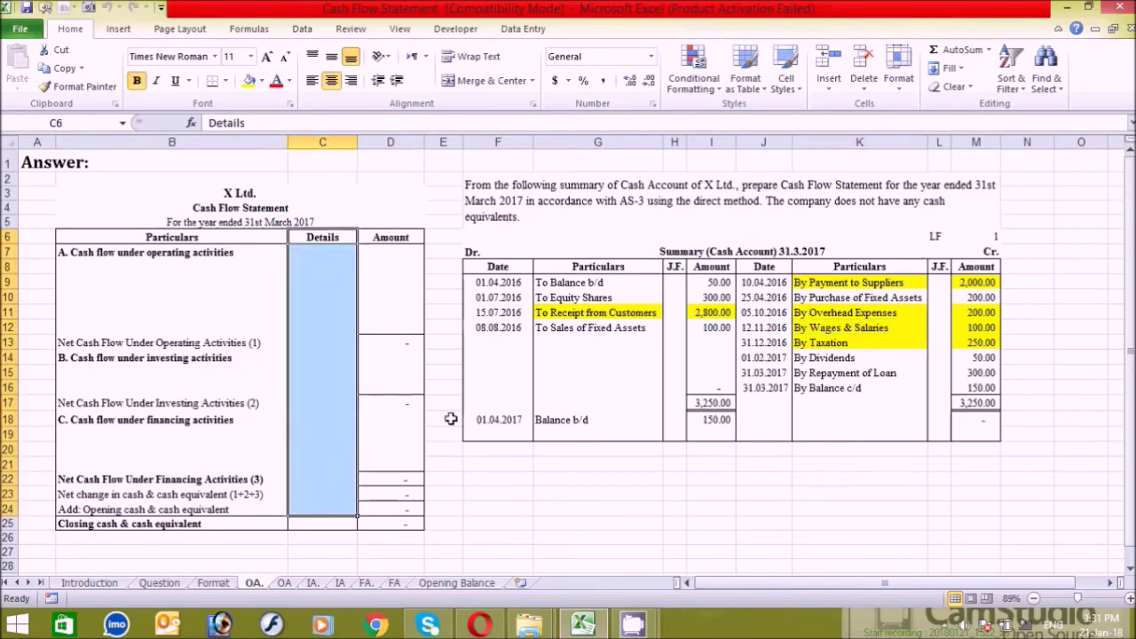
Enter "Receipt from Customers" with 2800 in Details as the first item under operating activities.
click(159, 271)
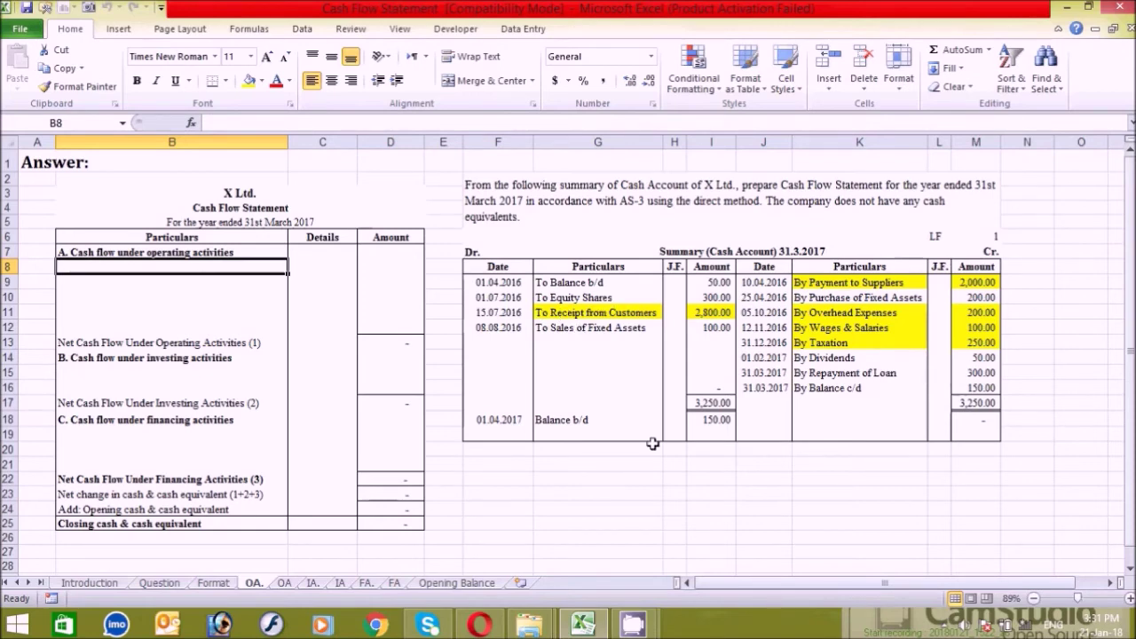
text(Receip)
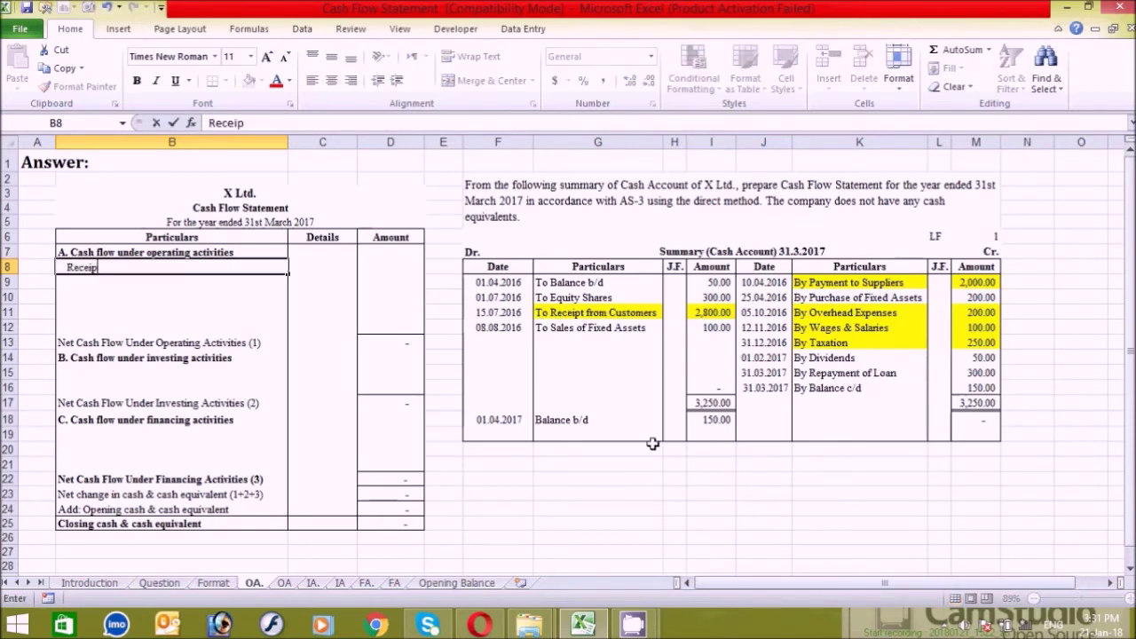
text(t from Customers)
key(Tab)
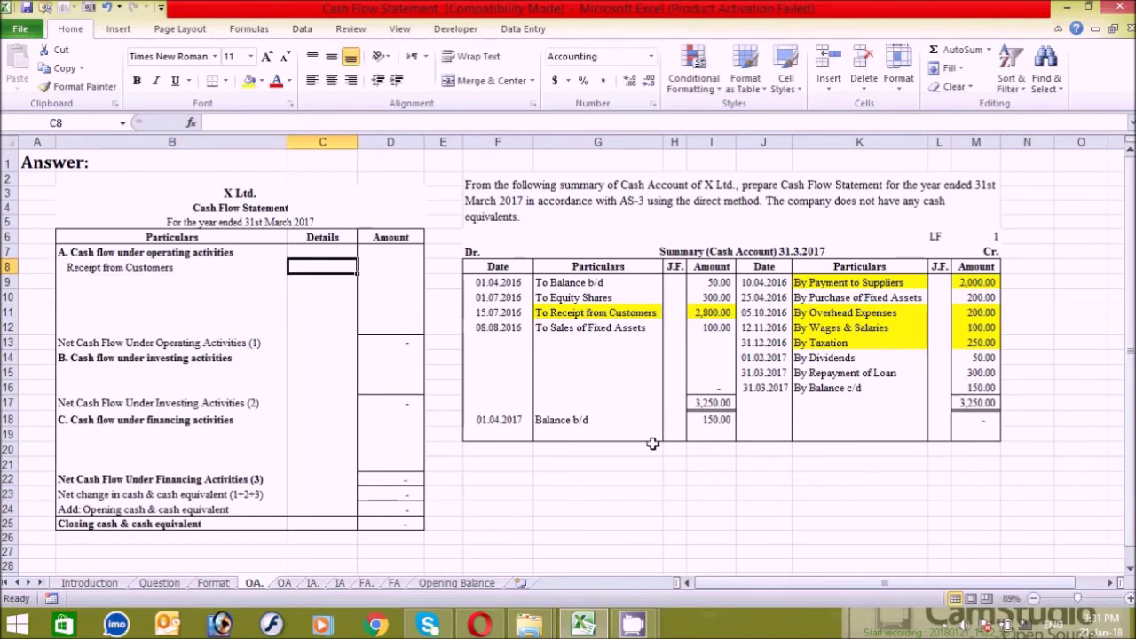
text(2800)
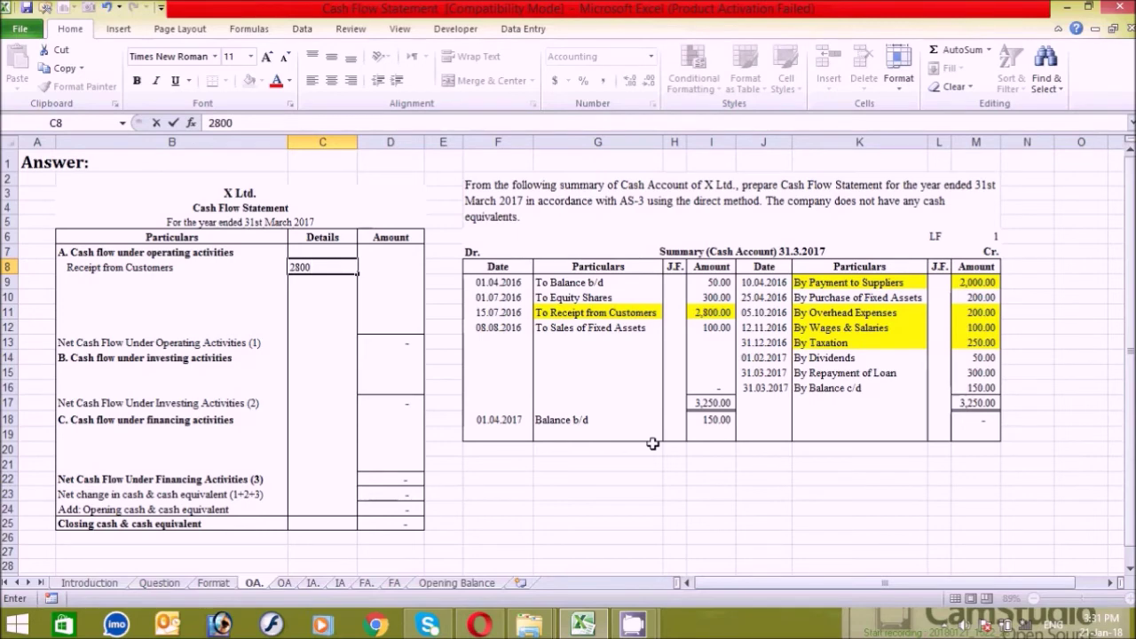
key(Return)
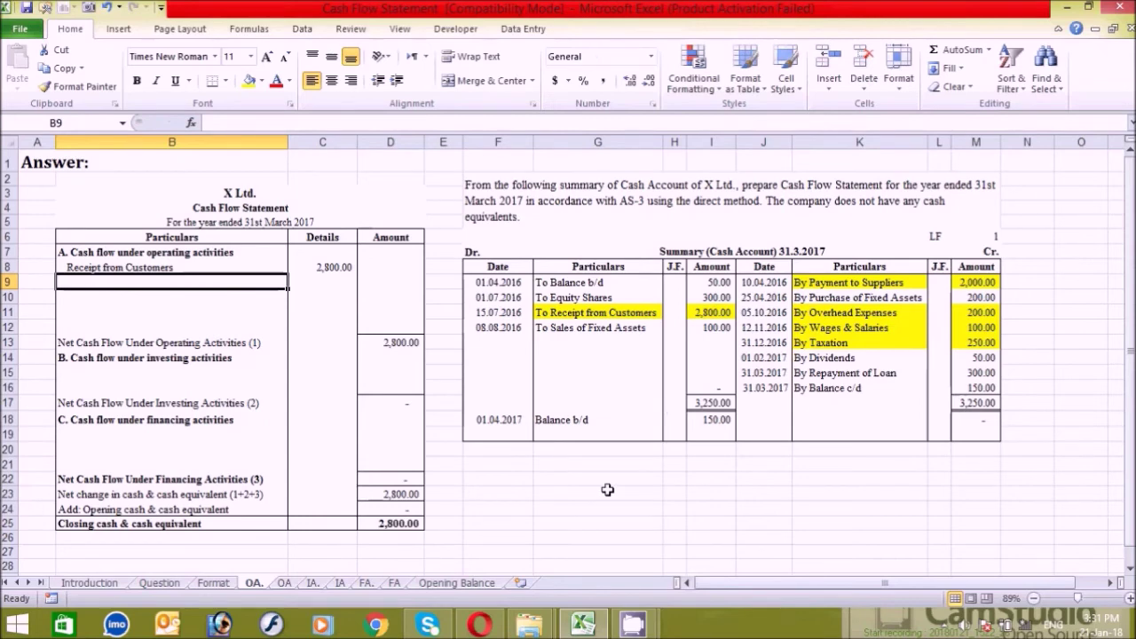
Add "Payment to Suppliers" under Receipt from Customers with -2000 in Details.
text(Payment to Suppliers)
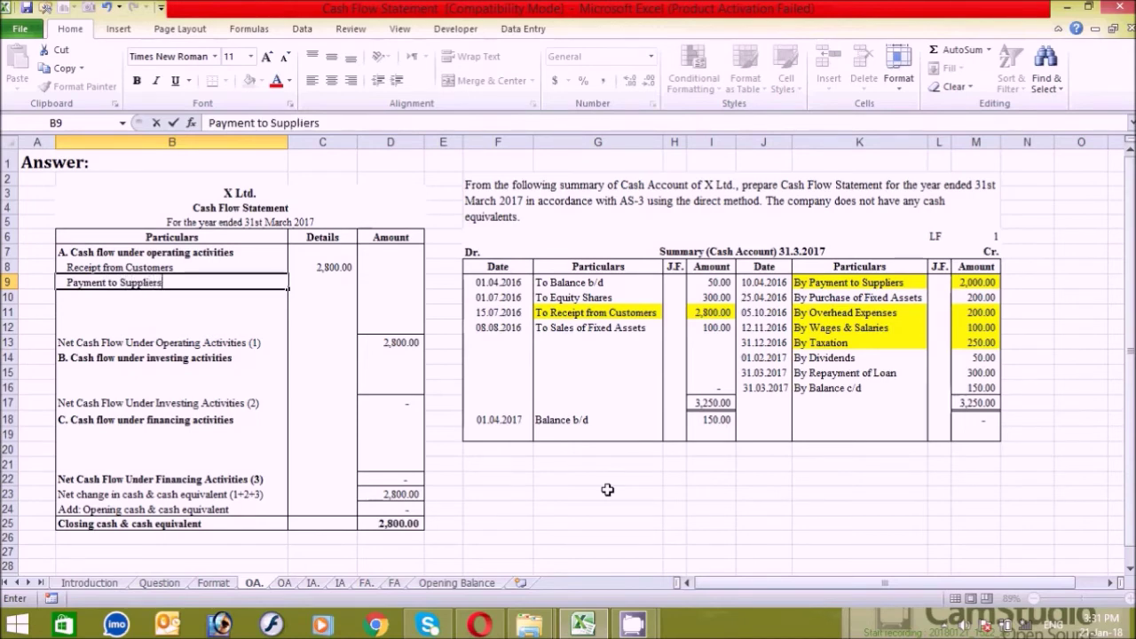
key(Tab)
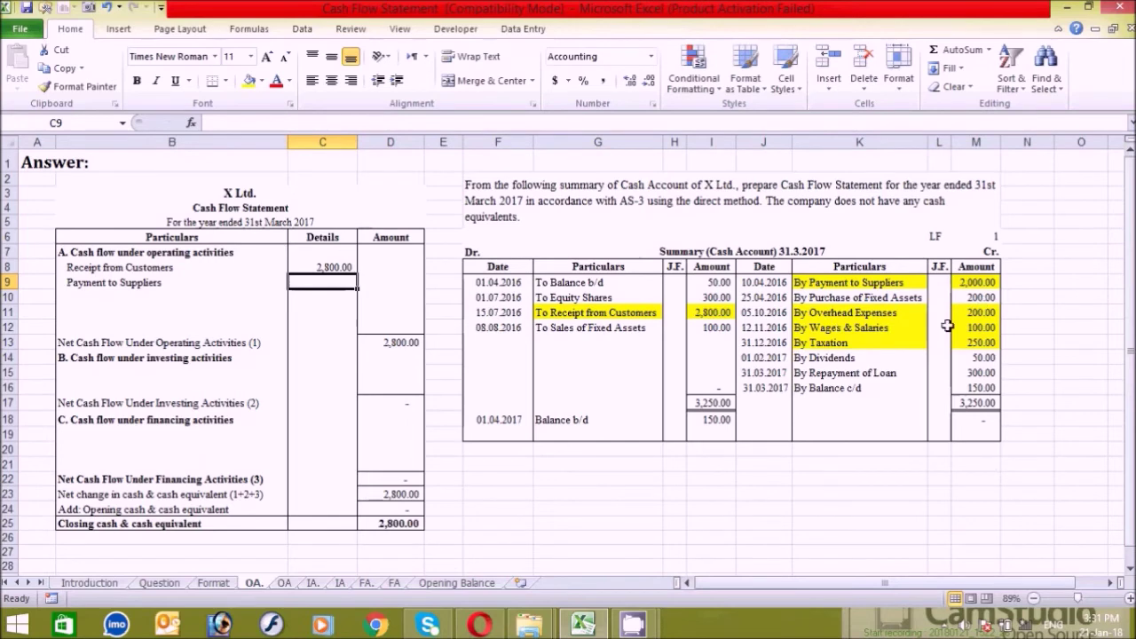
drag(803, 268, 967, 433)
click(938, 386)
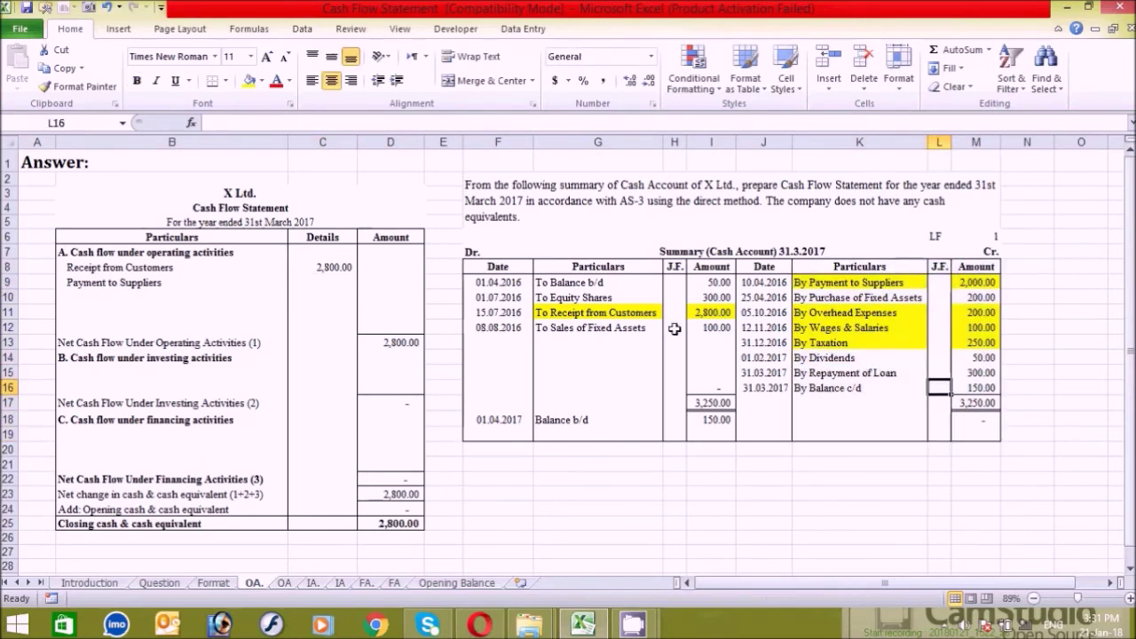
click(317, 283)
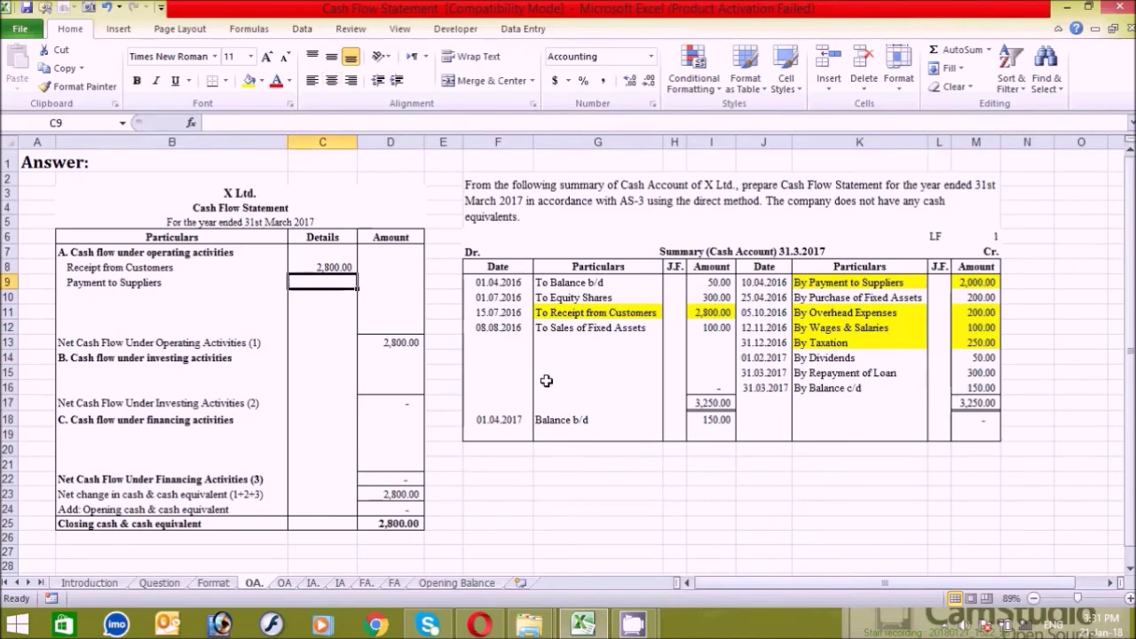
text(-)
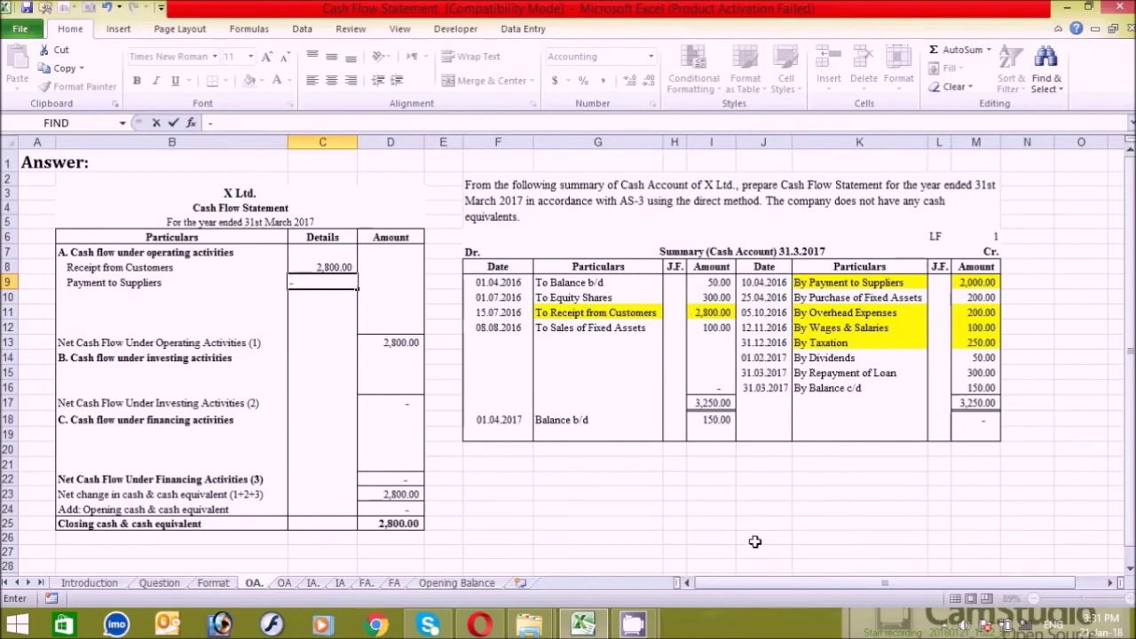
text(200)
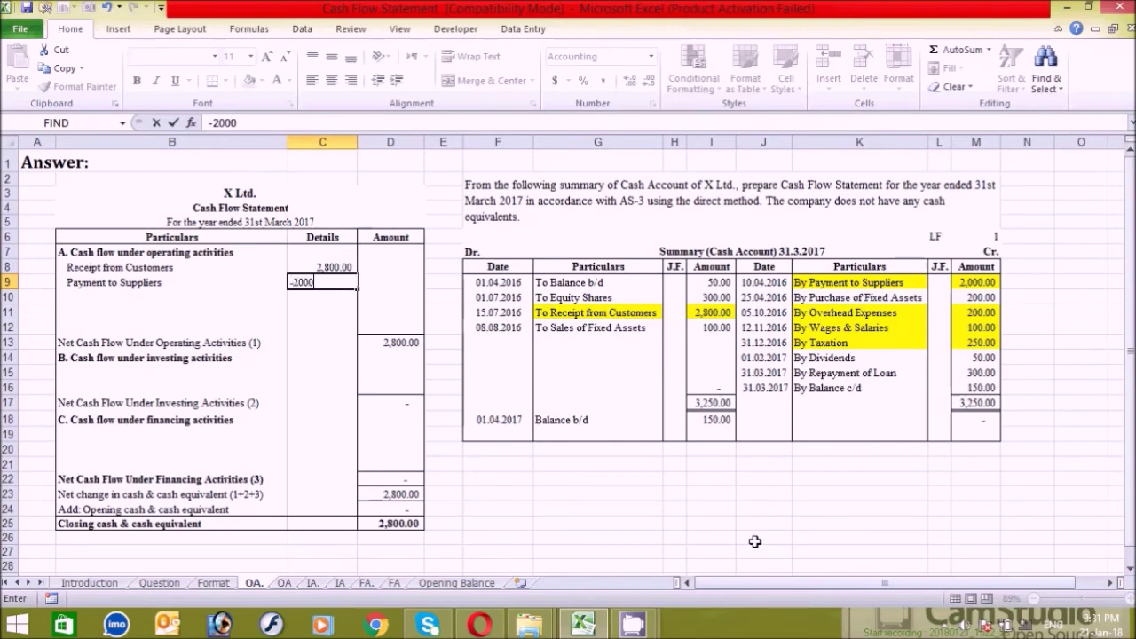
text(0)
key(Return)
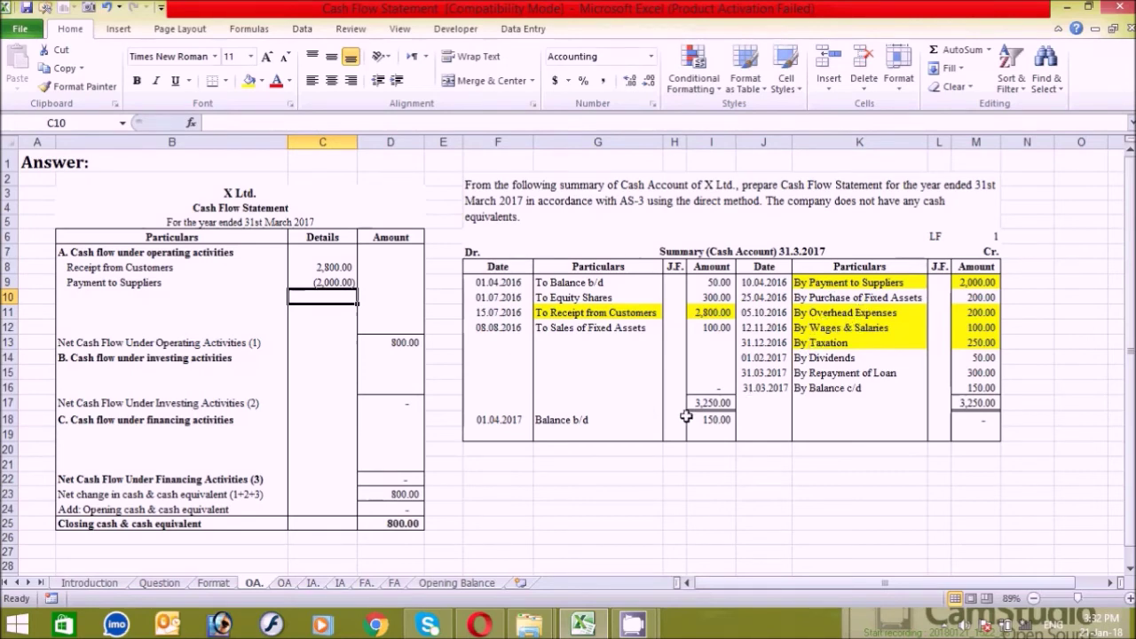
Open the OA sheet without the dot and review its completed operating activities section and the start of investing activities.
click(101, 299)
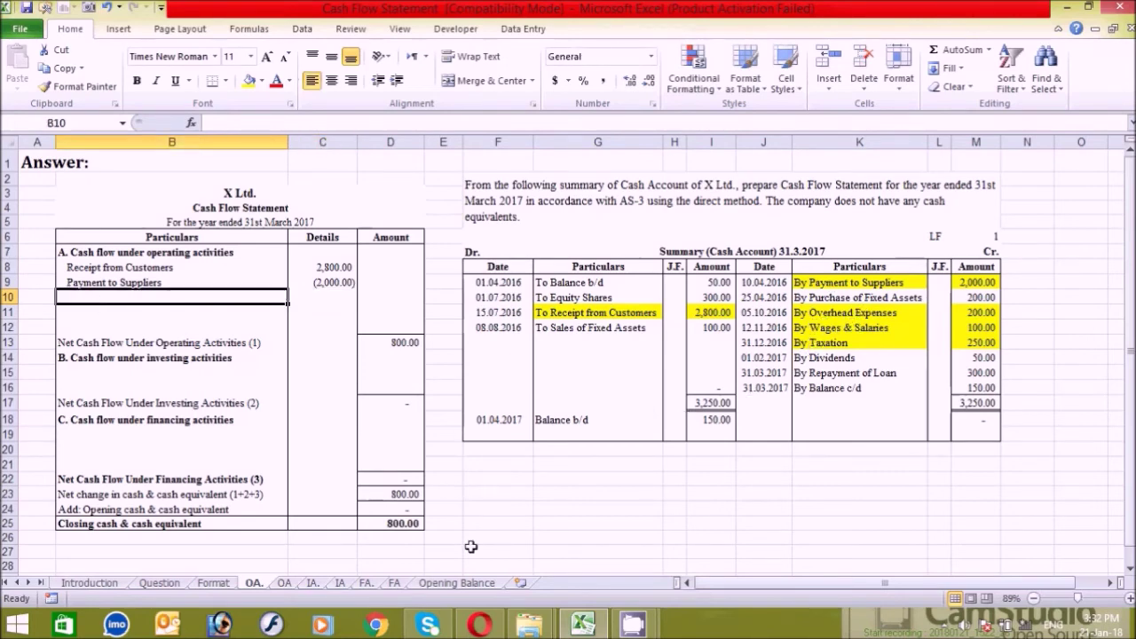
click(284, 583)
click(597, 523)
click(515, 494)
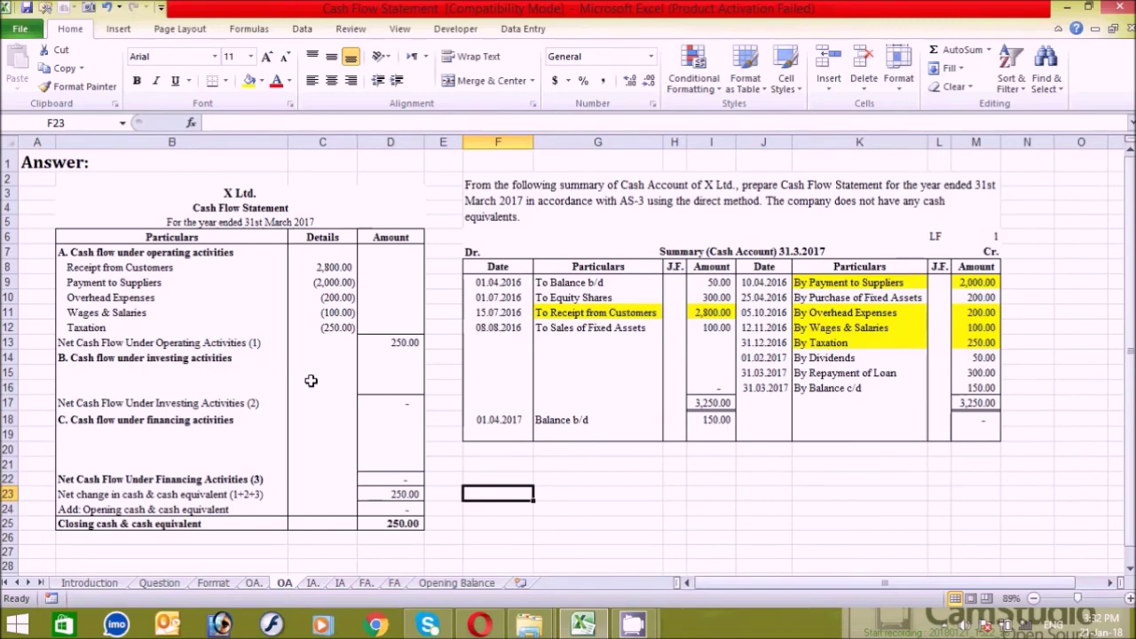
click(99, 372)
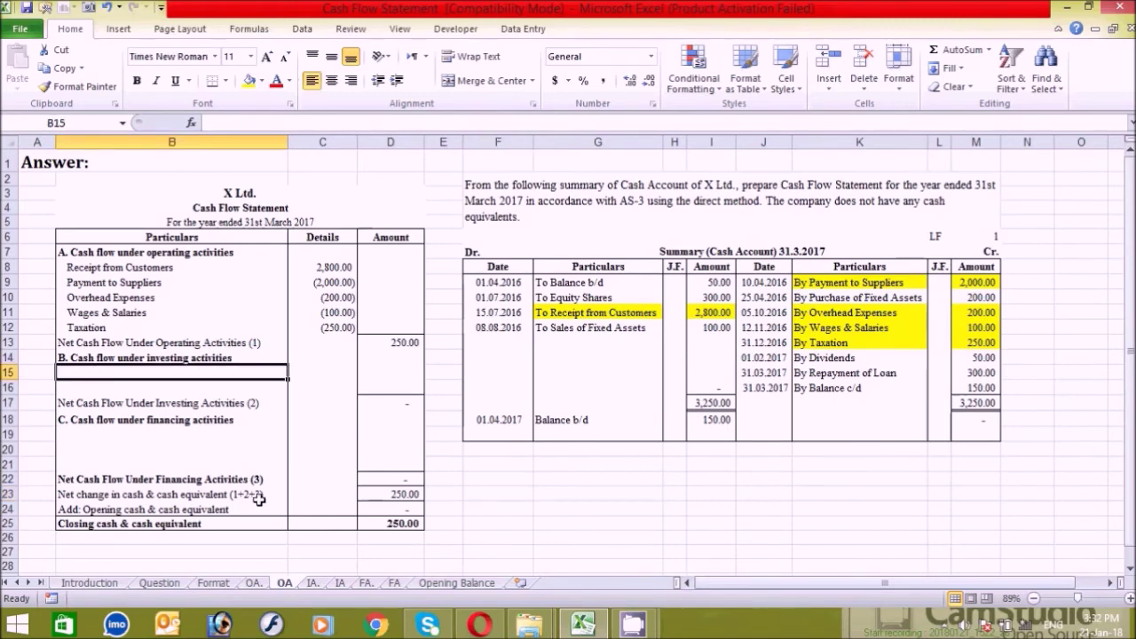
On the IA. sheet, enter "Sales of Fixed Assets" with 100 in Details as the first item under investing activities.
click(312, 583)
click(306, 524)
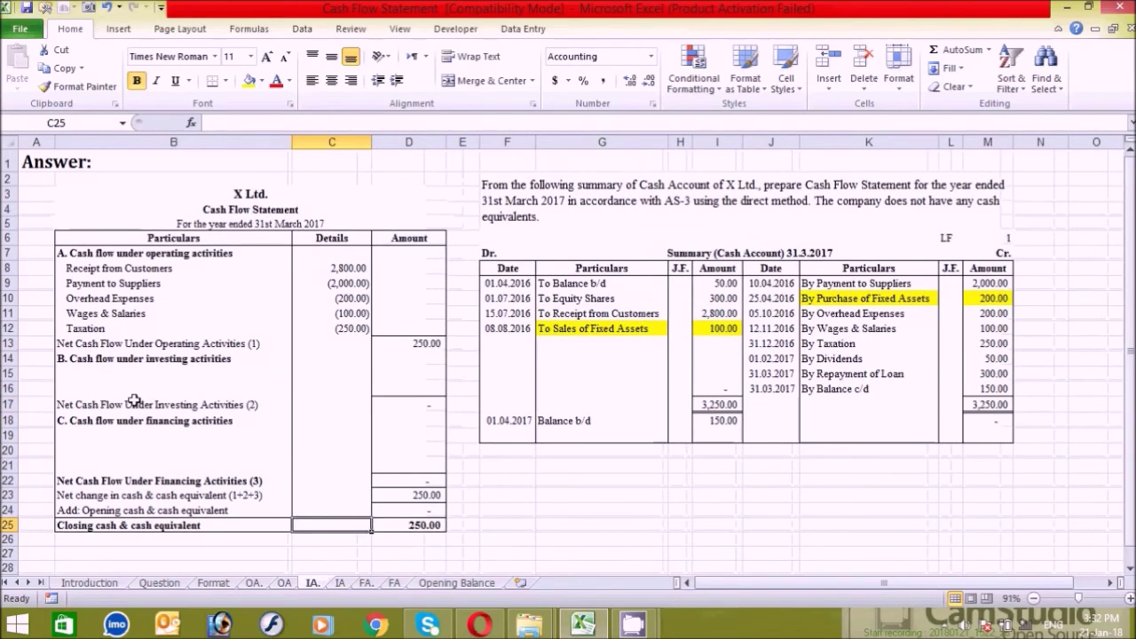
click(103, 374)
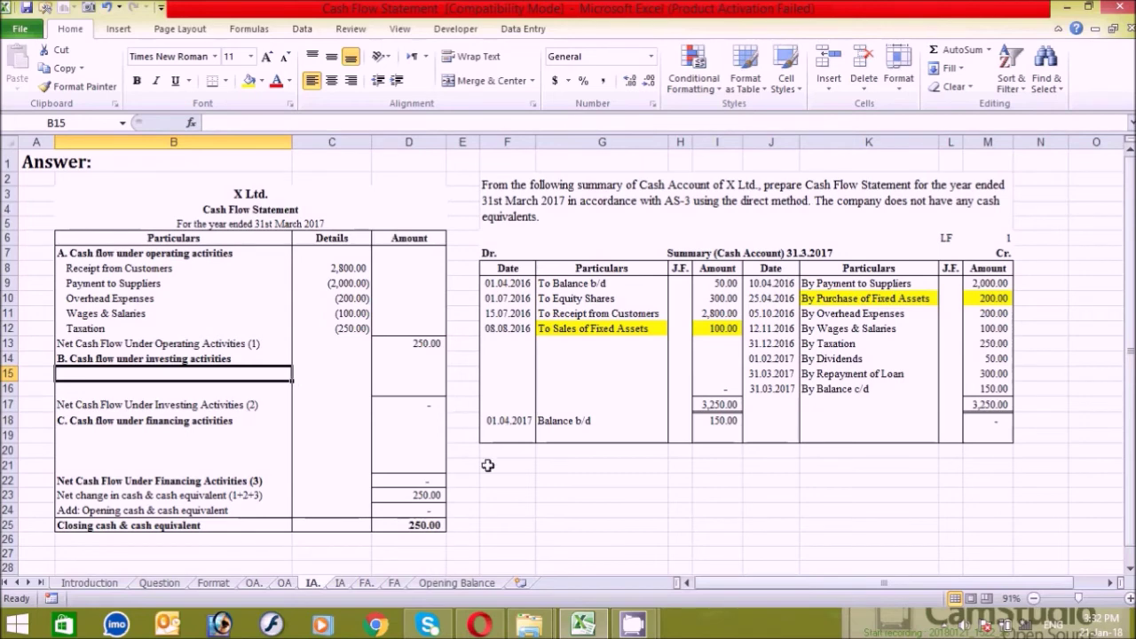
text(Sales of Fixed Assets)
key(Tab)
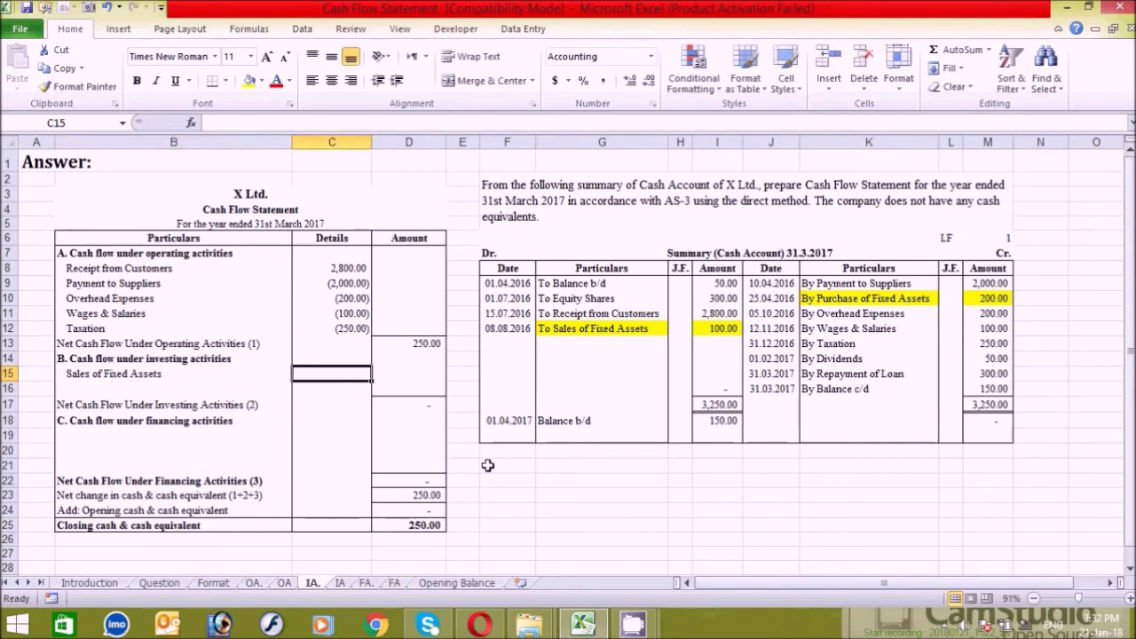
text(100)
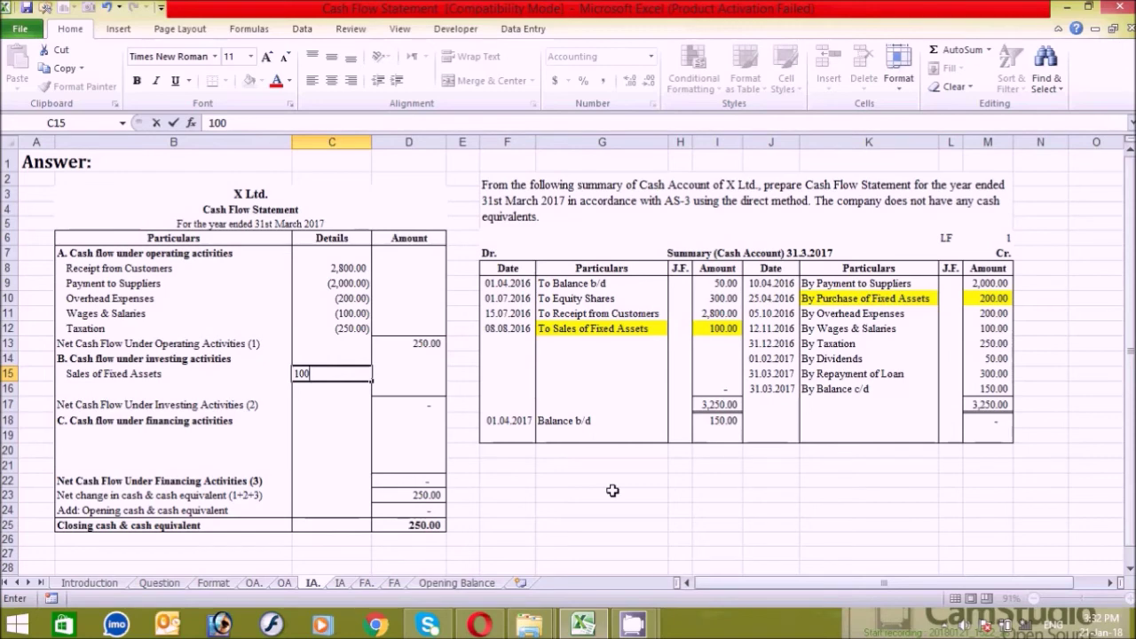
key(Return)
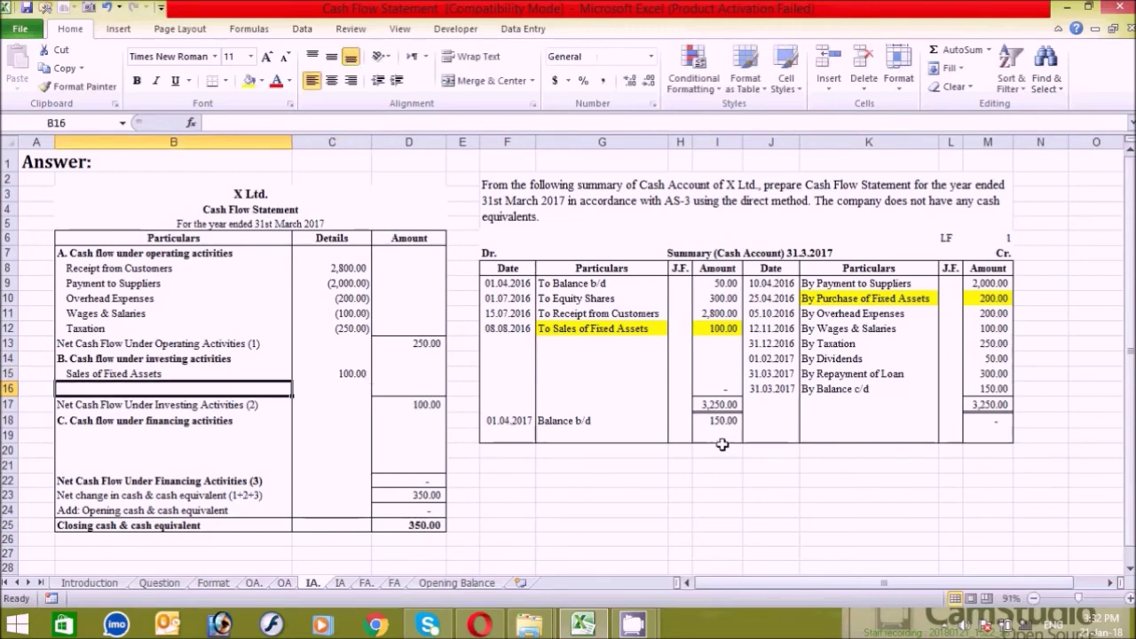
Open the IA sheet without the dot and review its operating, investing and financing activities sections.
click(338, 583)
click(281, 476)
click(558, 490)
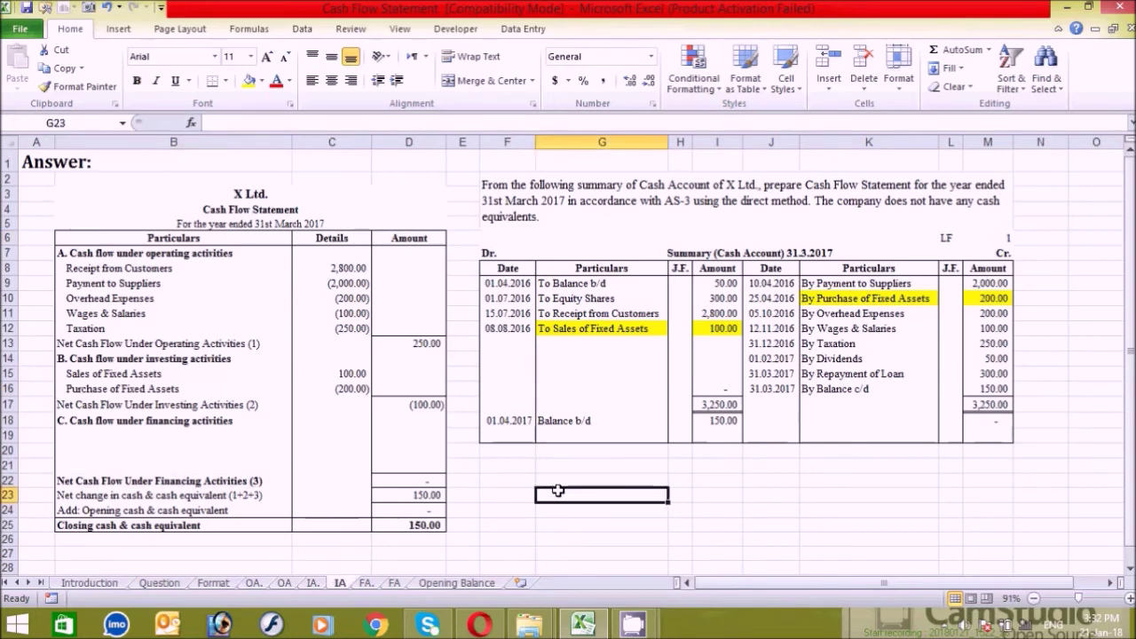
click(206, 434)
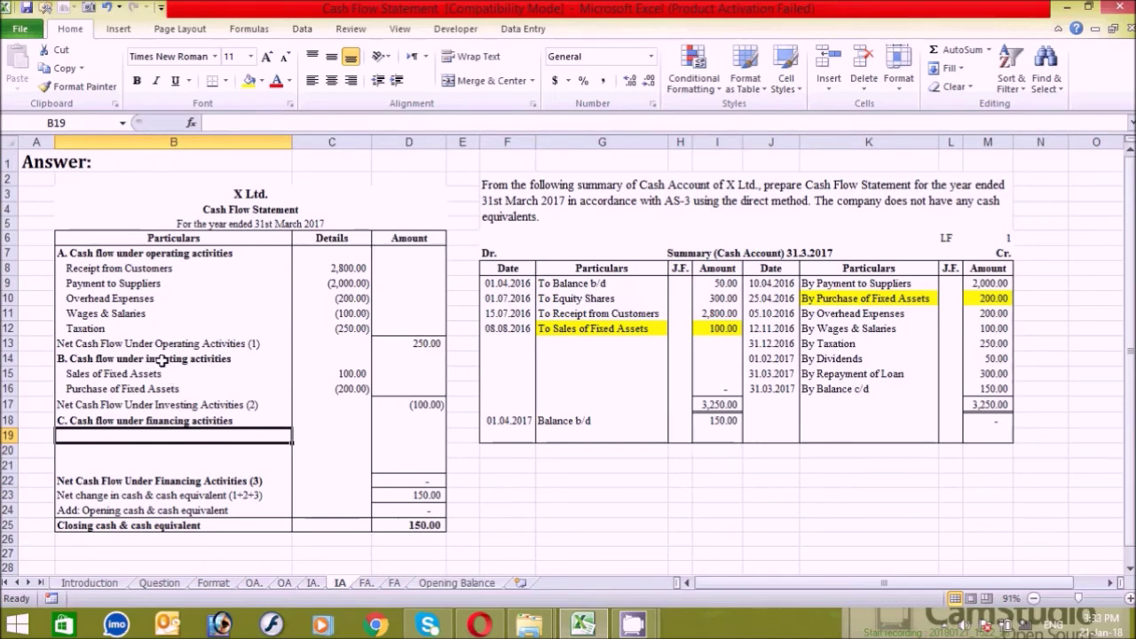
click(156, 270)
click(154, 348)
click(151, 433)
On the FA. sheet, enter "Equity Shares" with 300 in Details as the first item under financing activities.
click(367, 583)
click(404, 480)
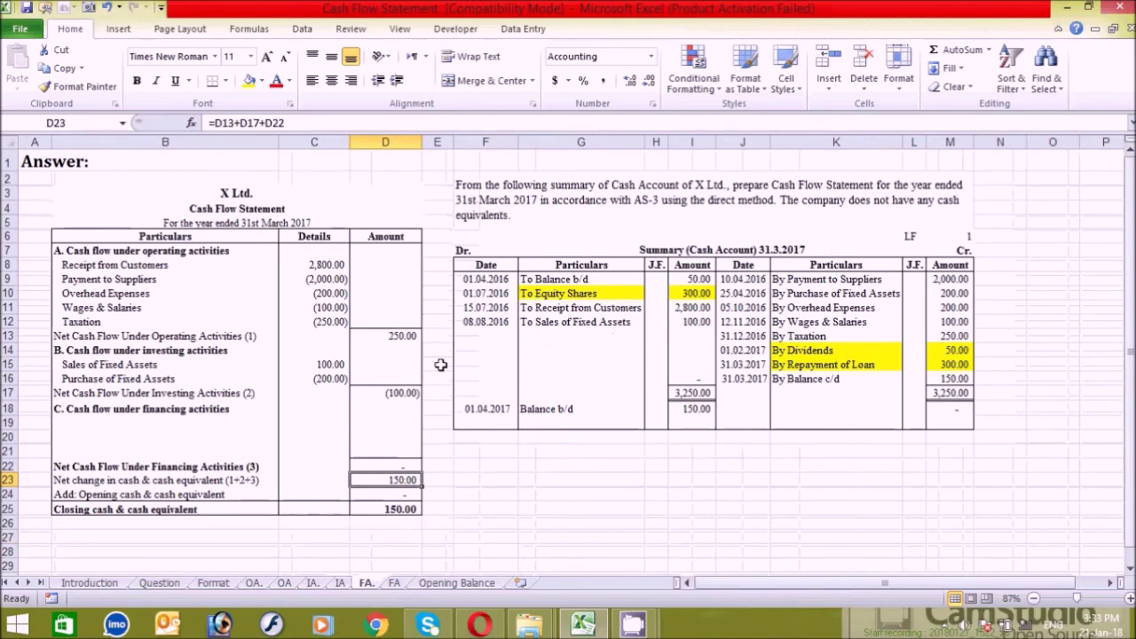
click(151, 423)
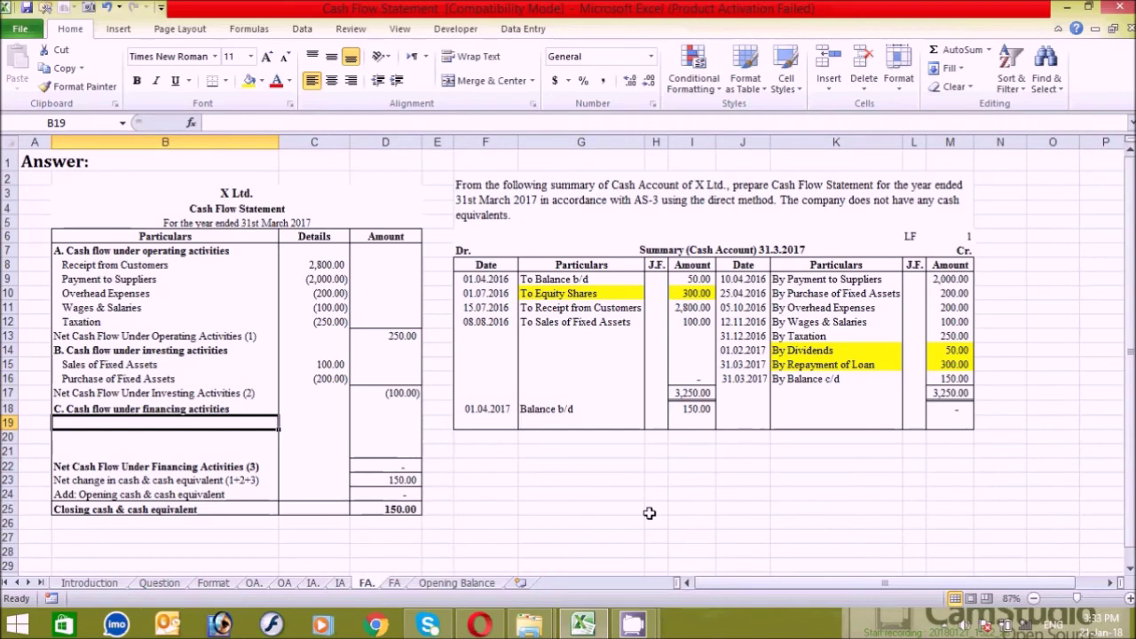
text(Equity Sha)
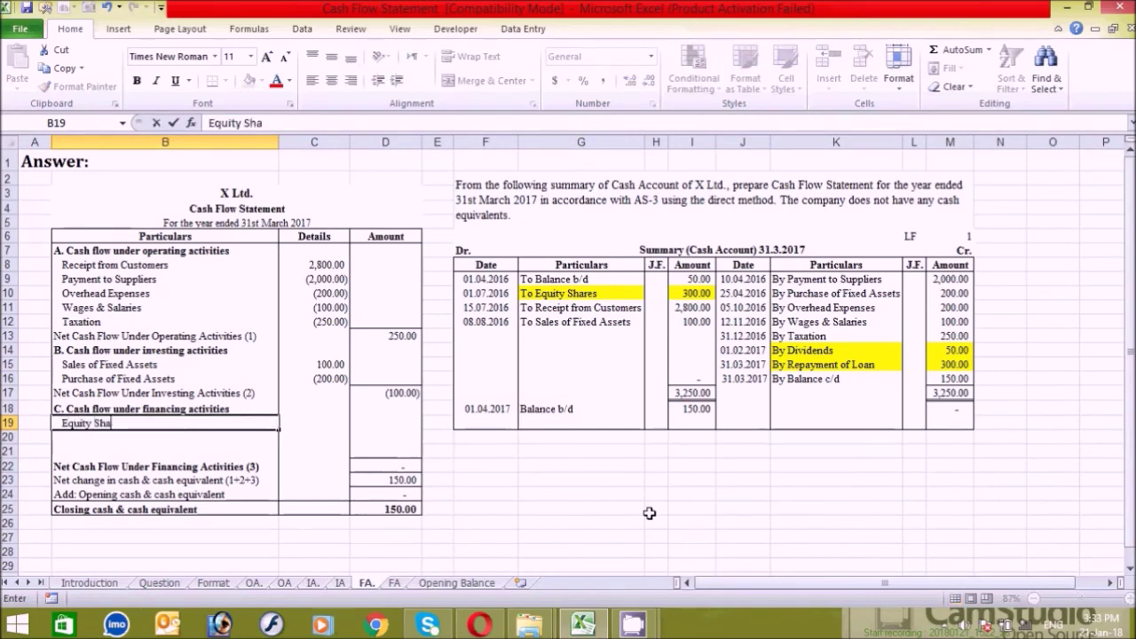
text(res)
key(Tab)
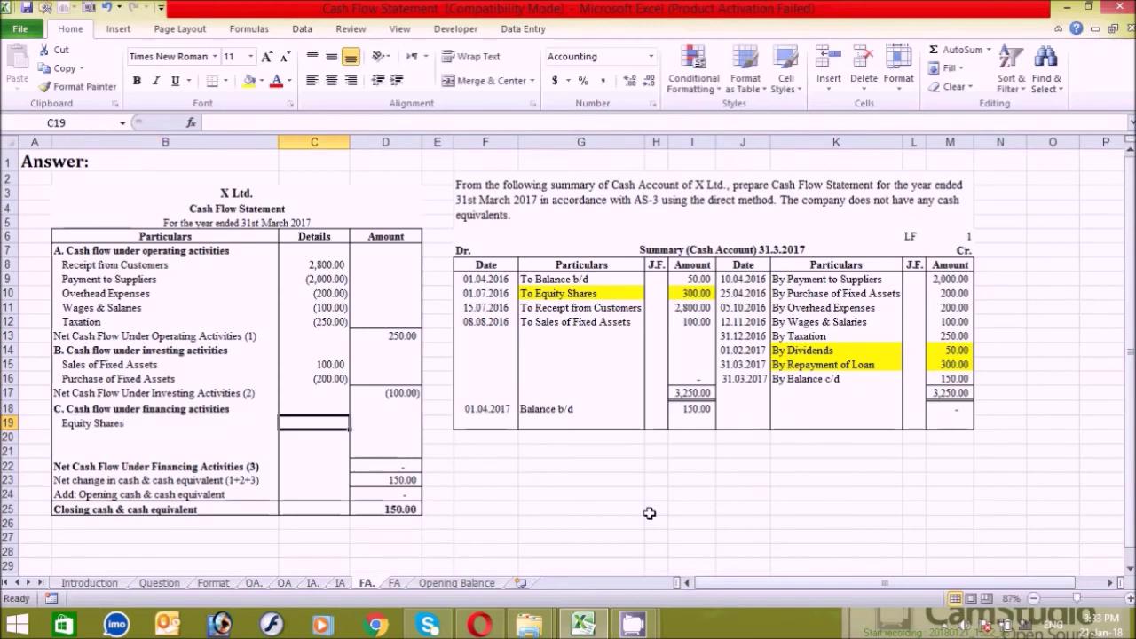
text(300)
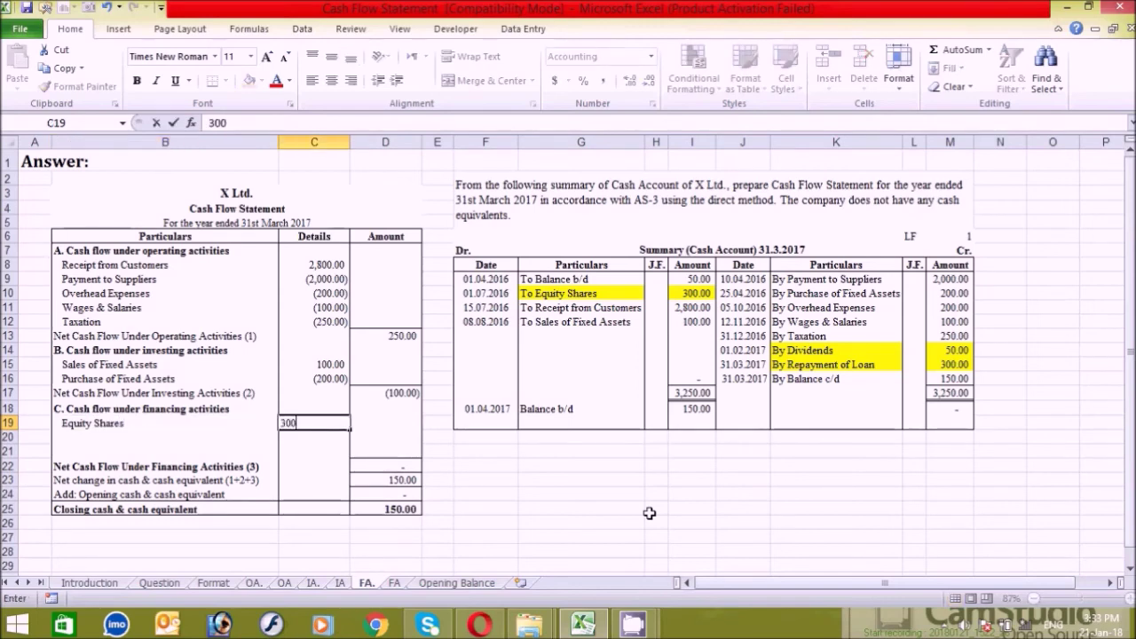
key(Return)
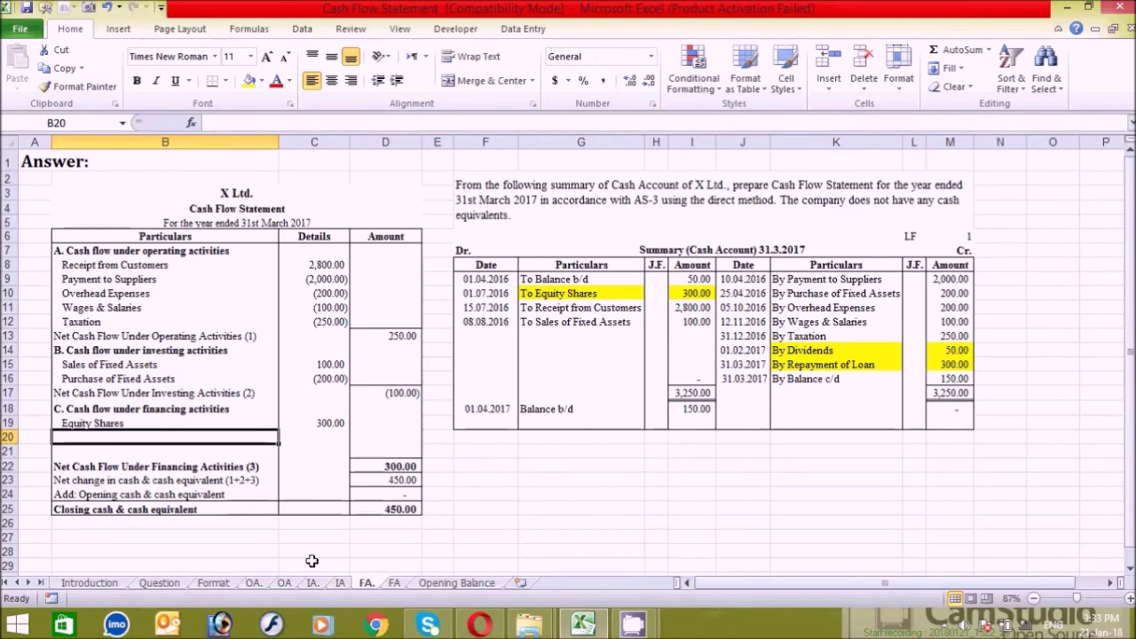
Open the FA sheet without the dot and review its completed financing activities section.
click(396, 582)
click(639, 491)
click(580, 536)
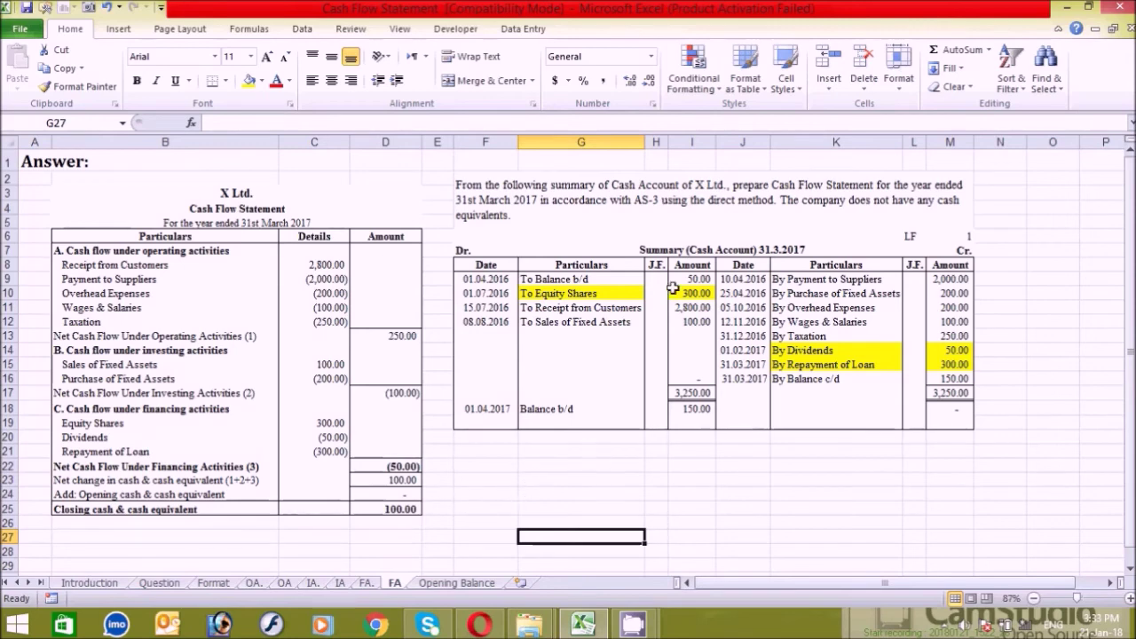
Open the Opening Balance sheet and examine the opening cash & cash equivalent amount added in the statement.
click(433, 582)
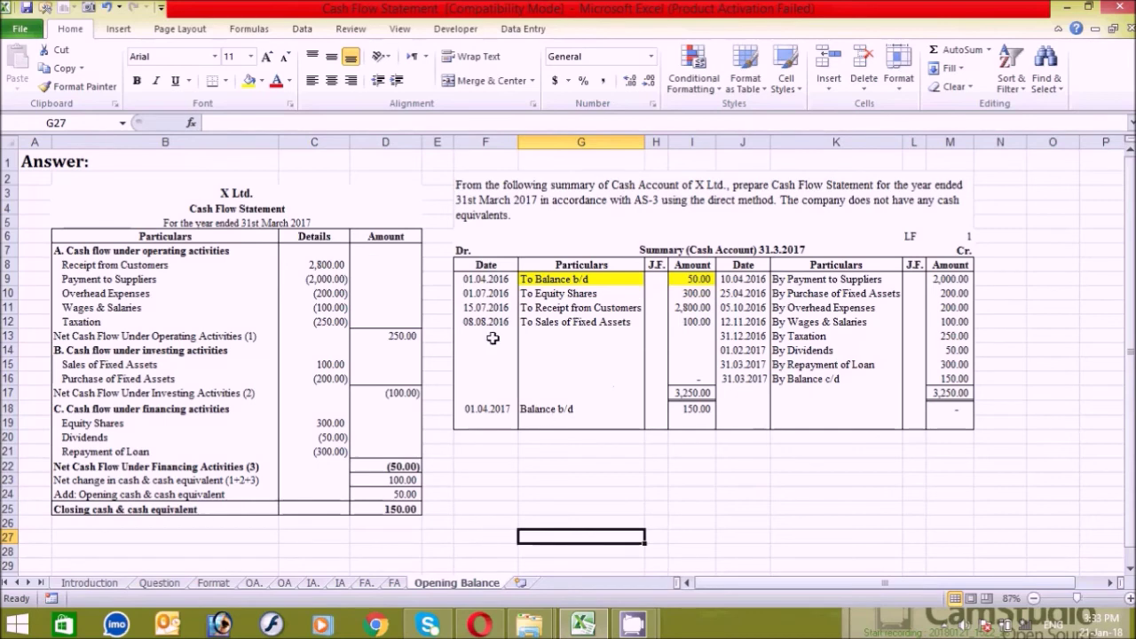
click(385, 494)
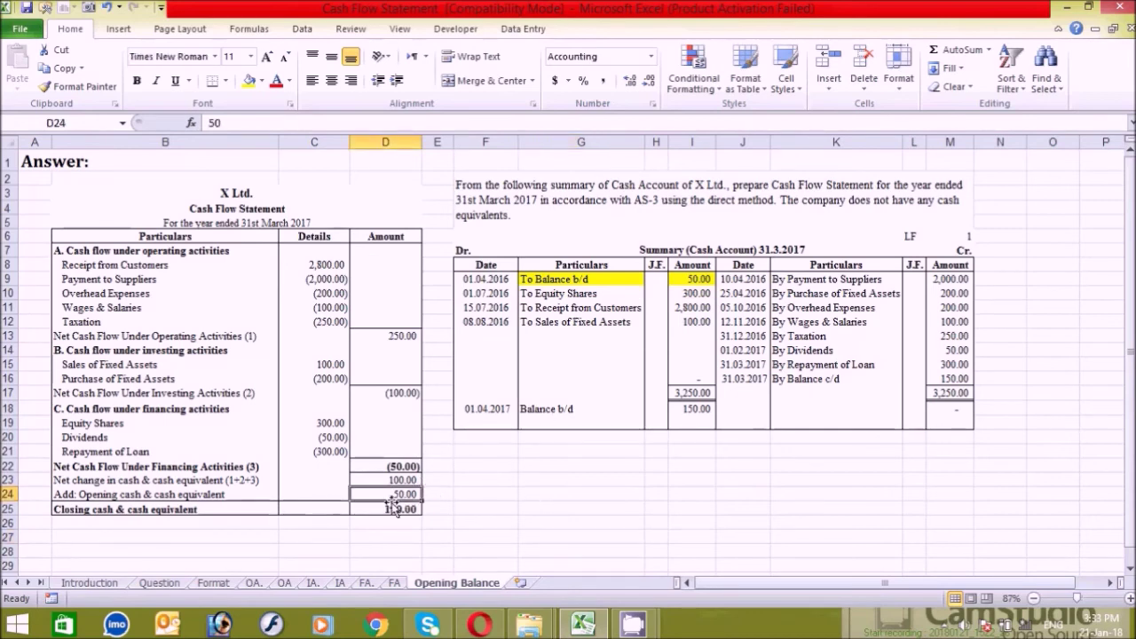
click(624, 503)
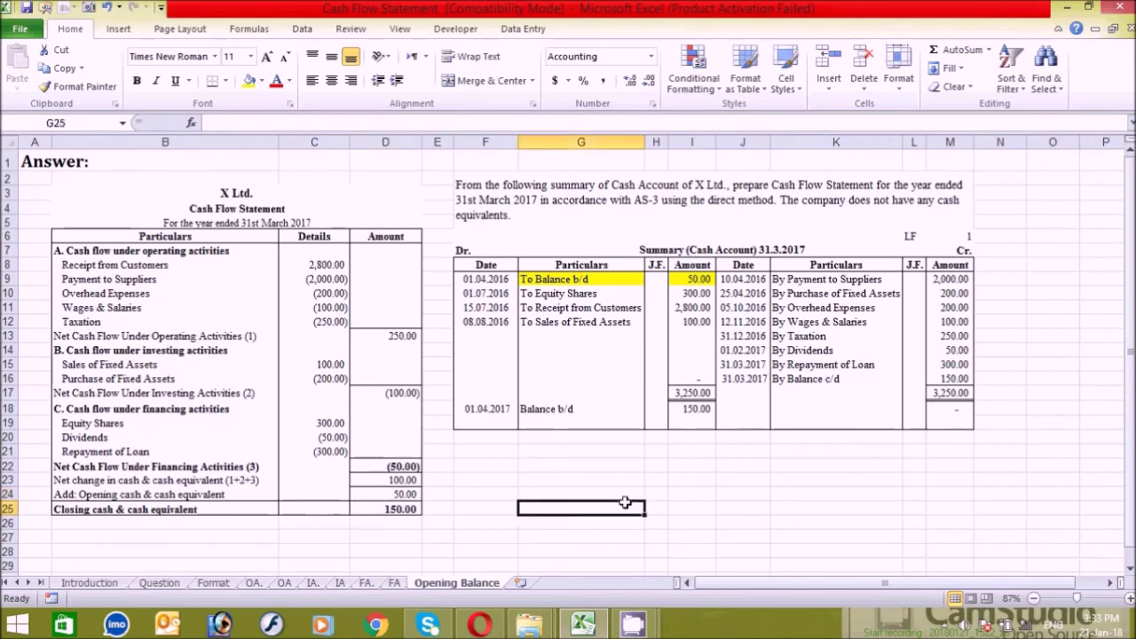
click(479, 511)
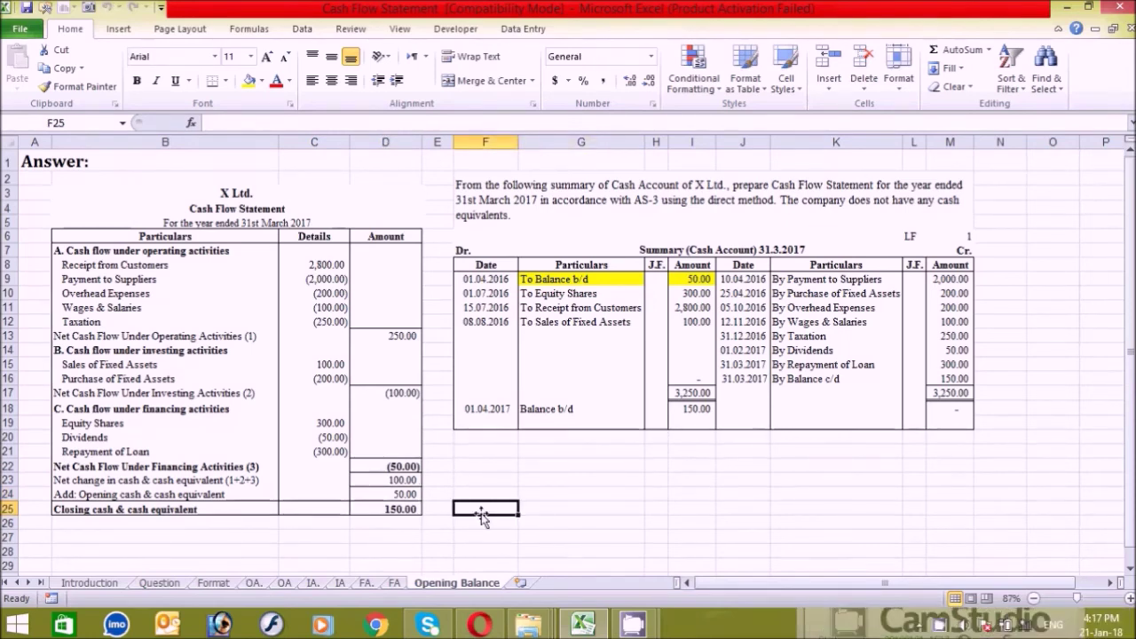
Compare the closing cash & cash equivalent amount with the cash account's Balance c/d and Balance b/d entries.
click(397, 507)
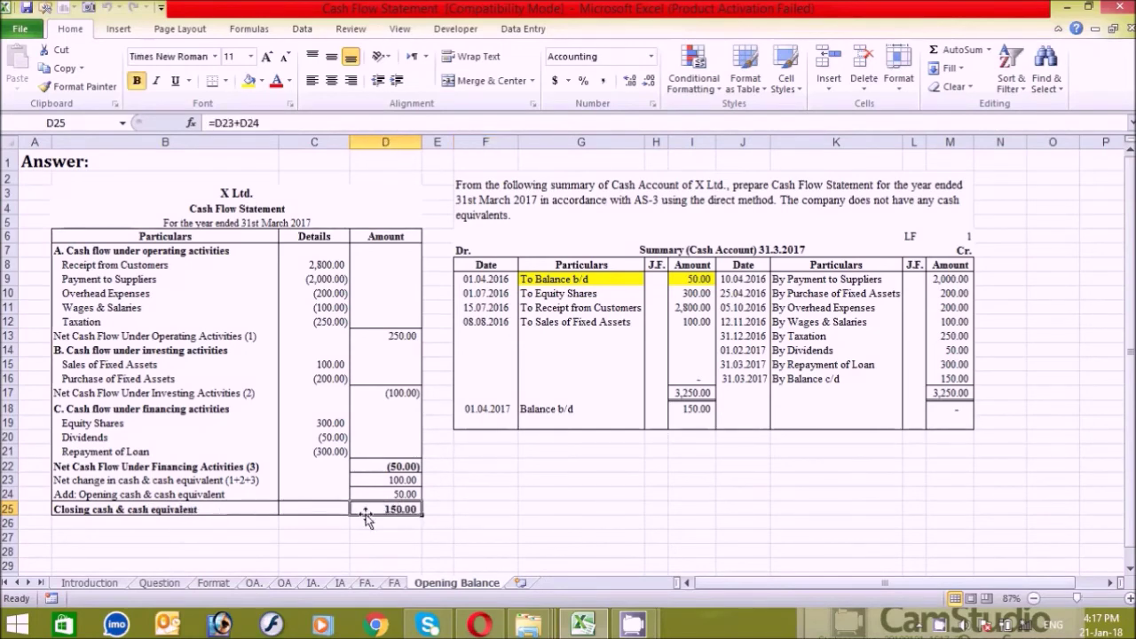
click(827, 380)
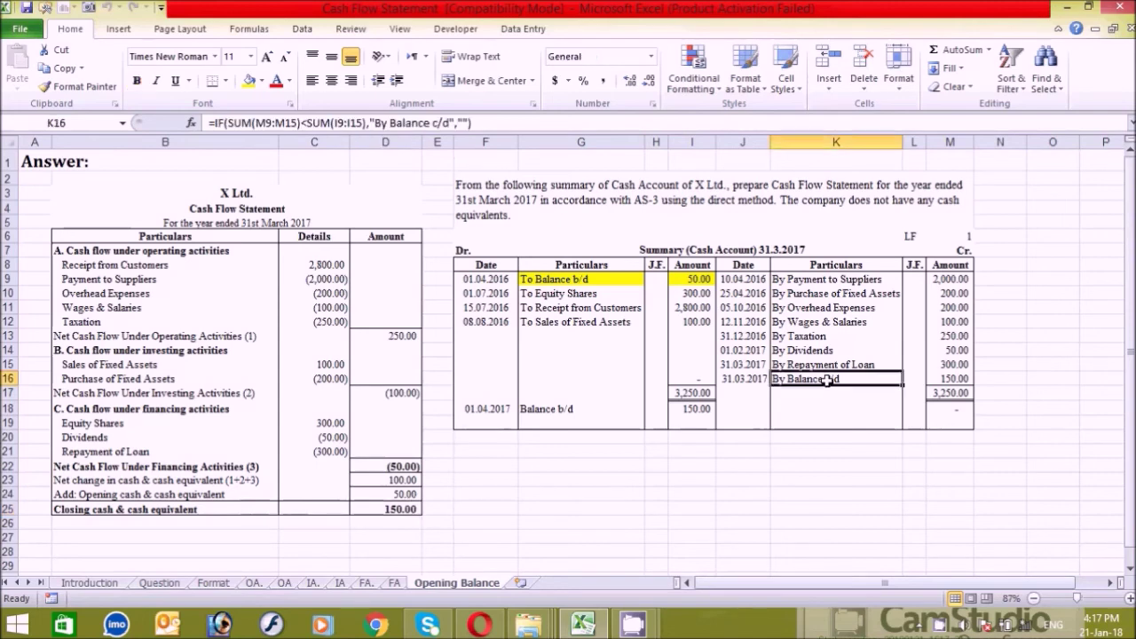
click(960, 378)
click(690, 412)
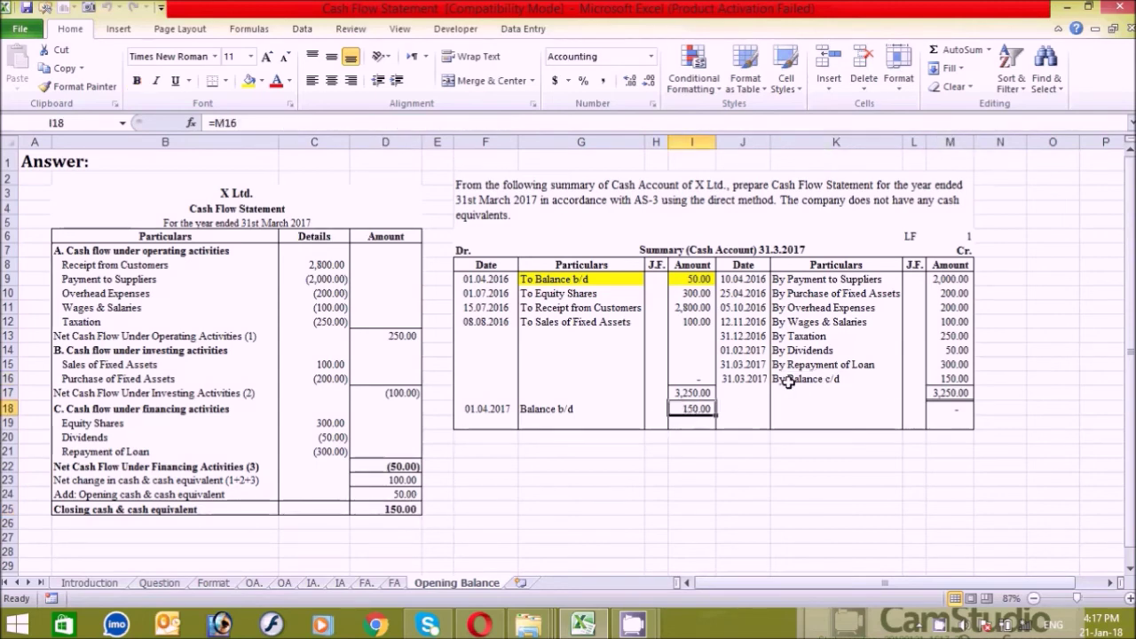
click(541, 407)
key(Left)
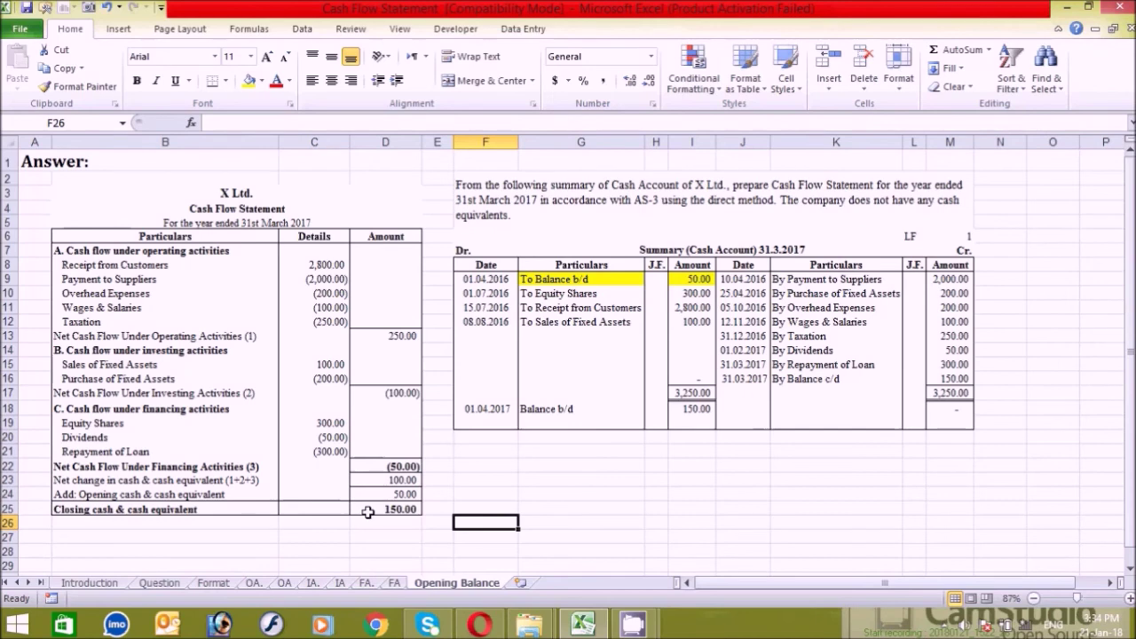
Review the closing and opening cash & cash equivalent lines at the end of the Cash Flow Statement.
click(196, 511)
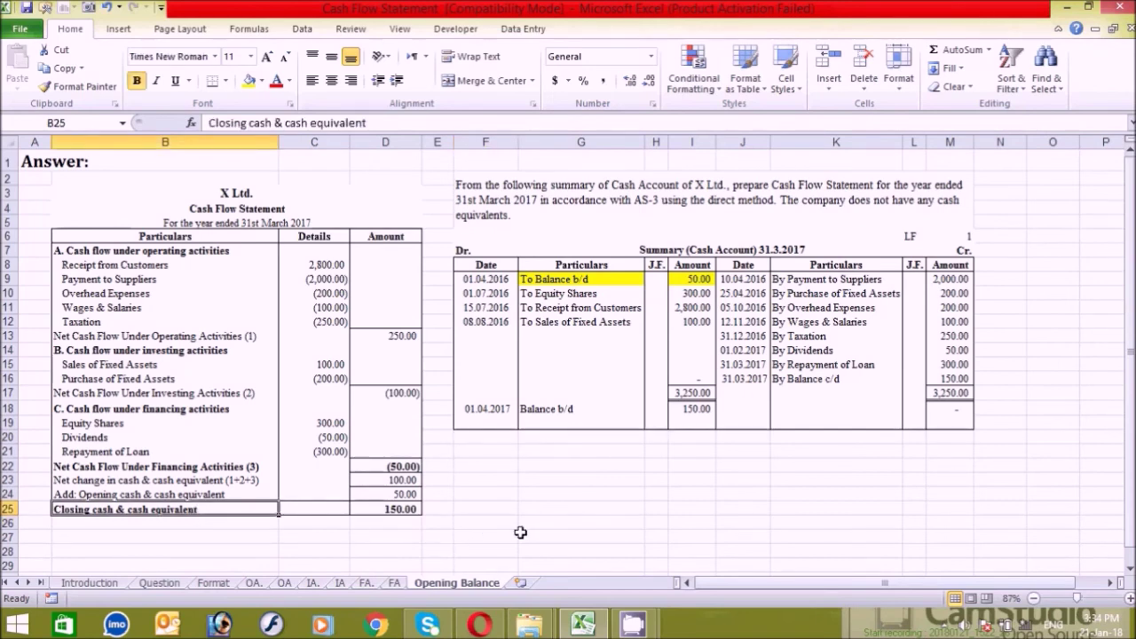
click(470, 536)
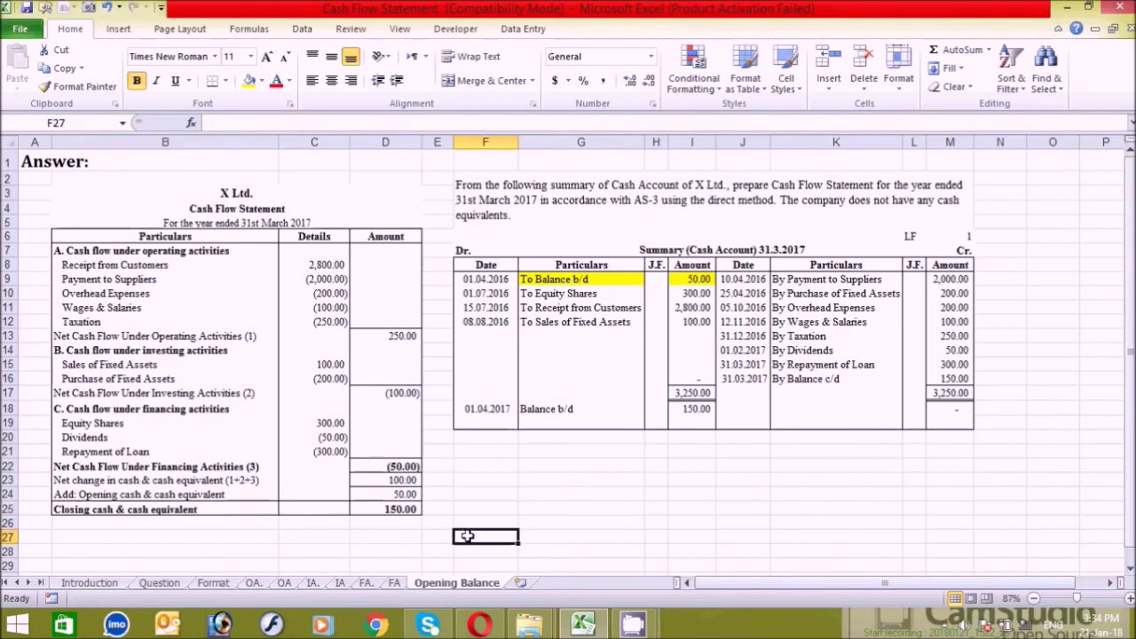
click(389, 512)
click(591, 508)
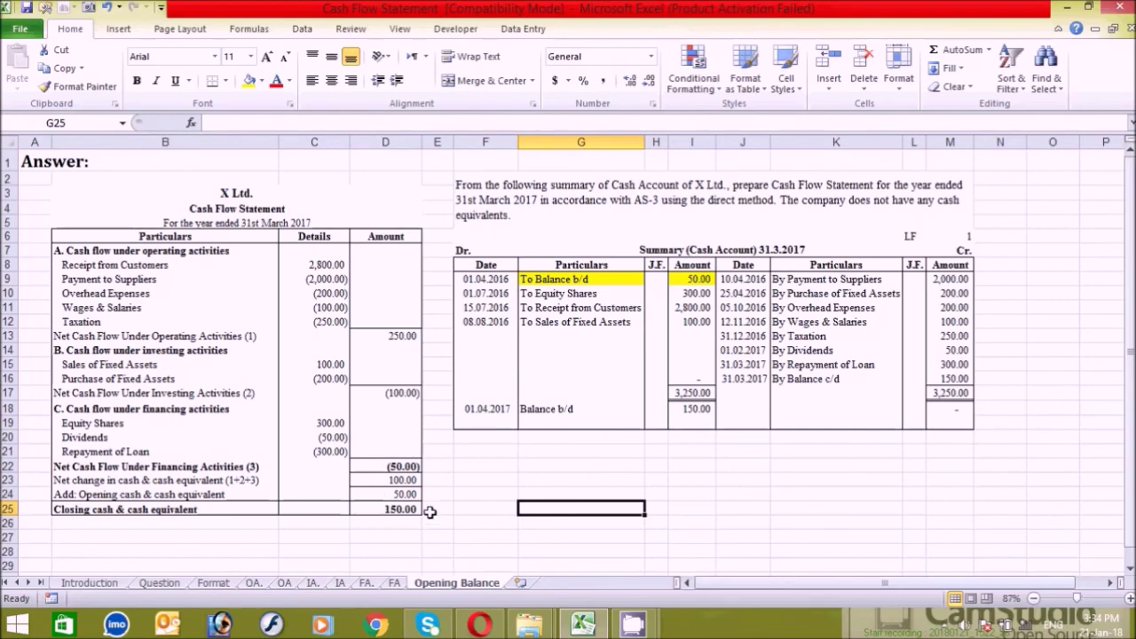
click(406, 494)
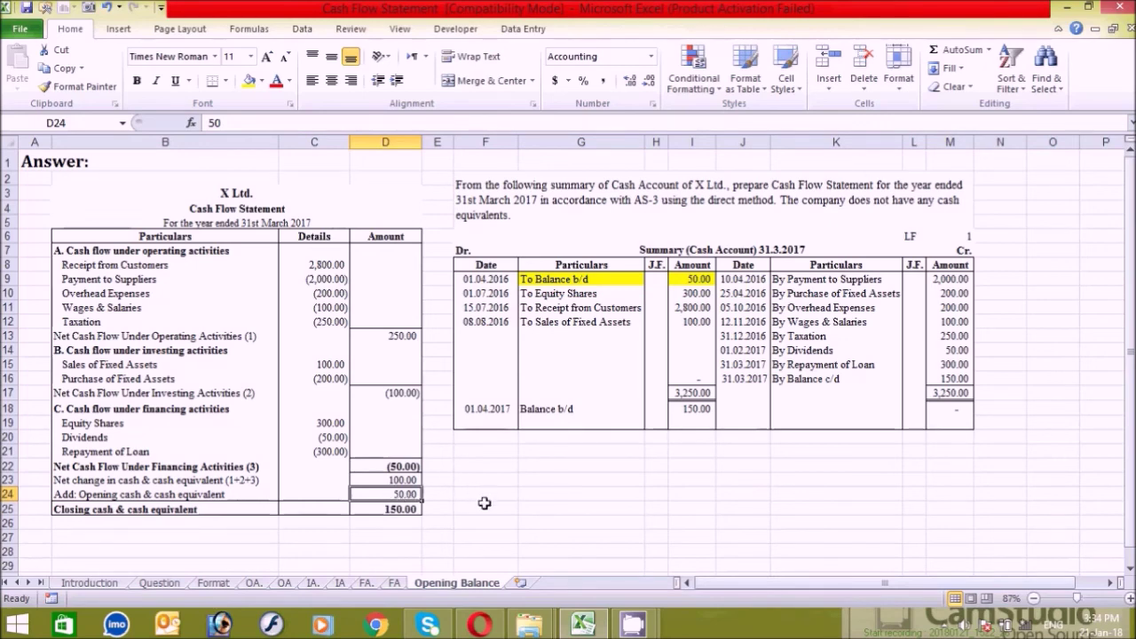
click(455, 519)
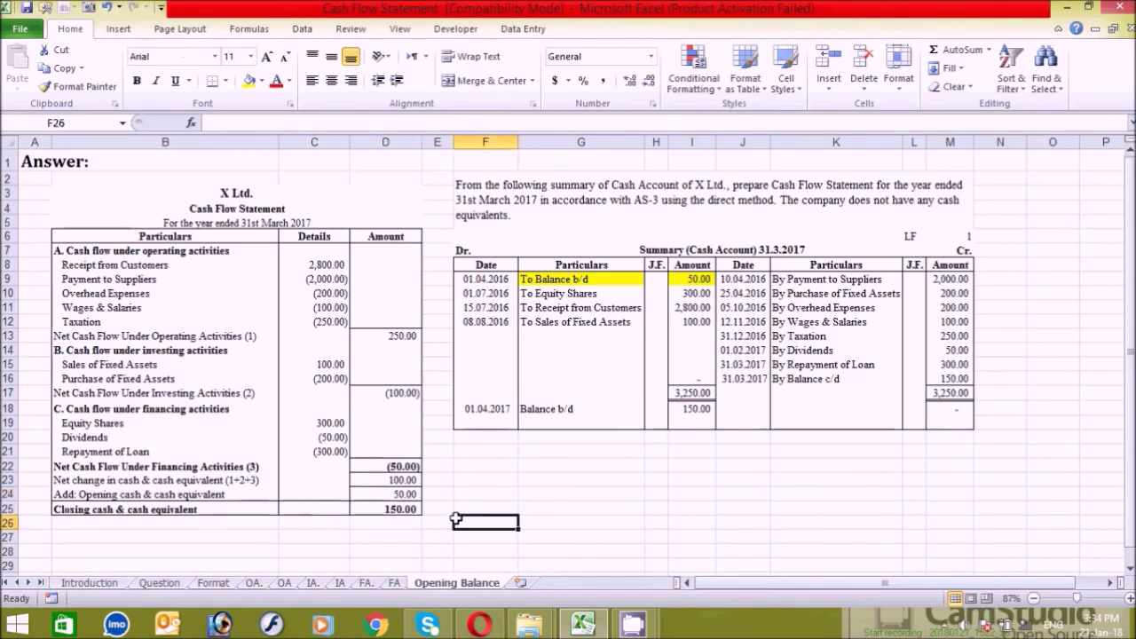
Reread the problem statement about cash equivalents and check it against the closing cash & cash equivalent amount.
click(403, 512)
click(692, 207)
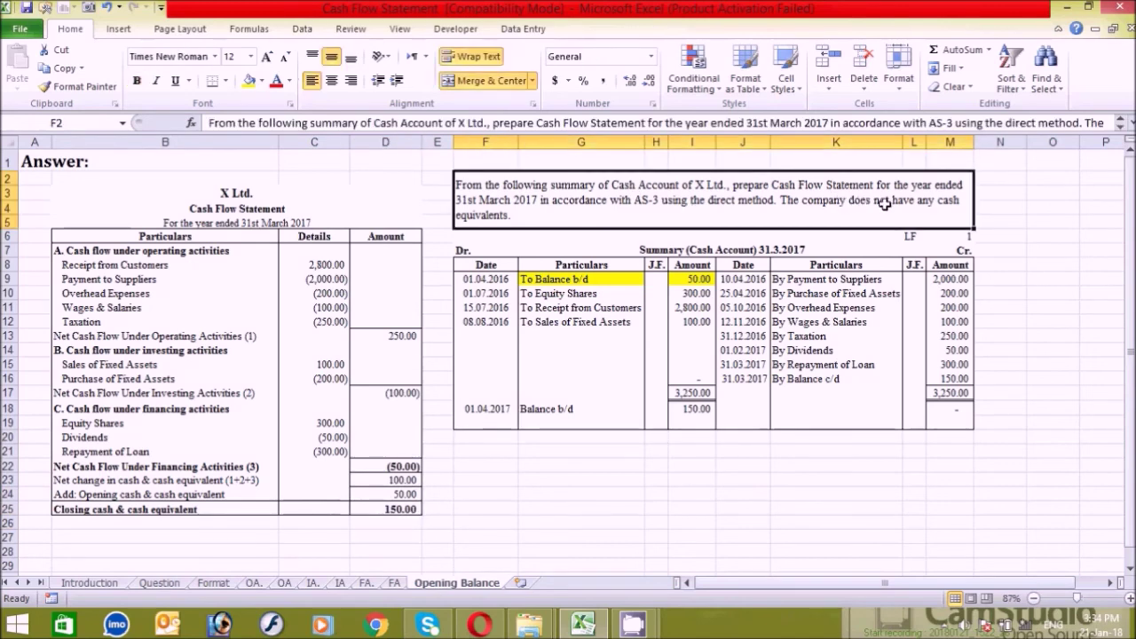
click(519, 489)
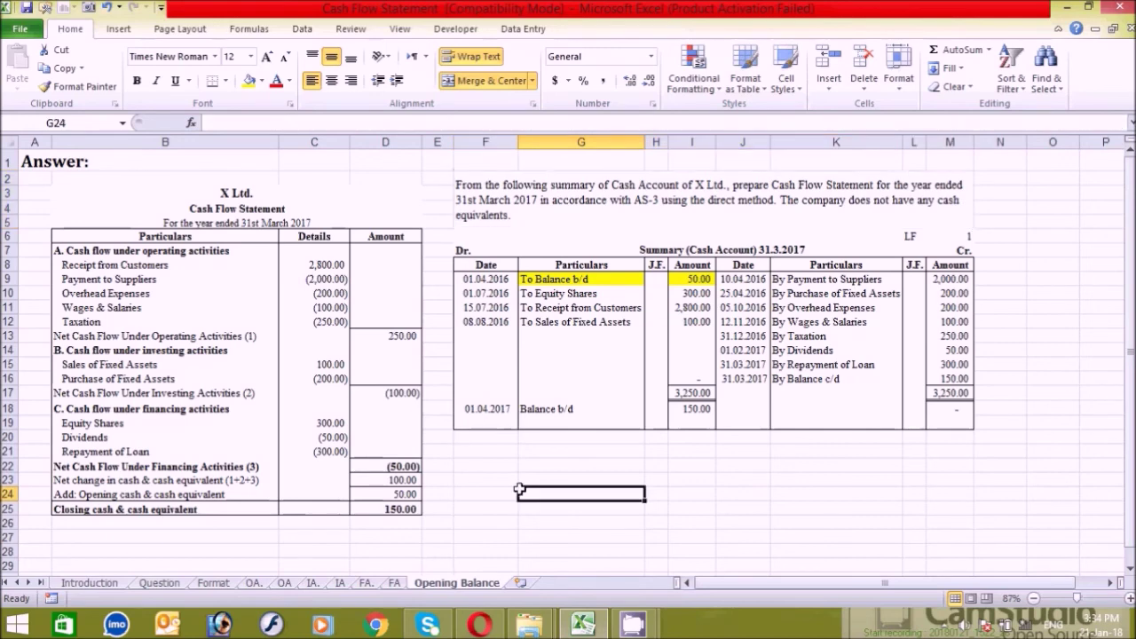
click(377, 511)
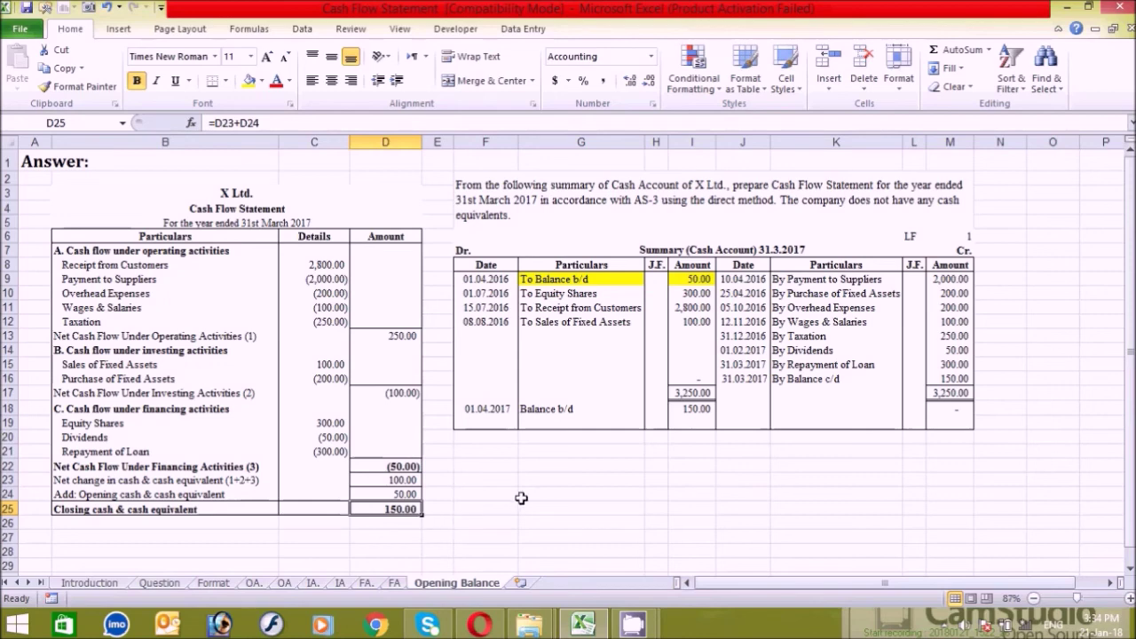
click(595, 500)
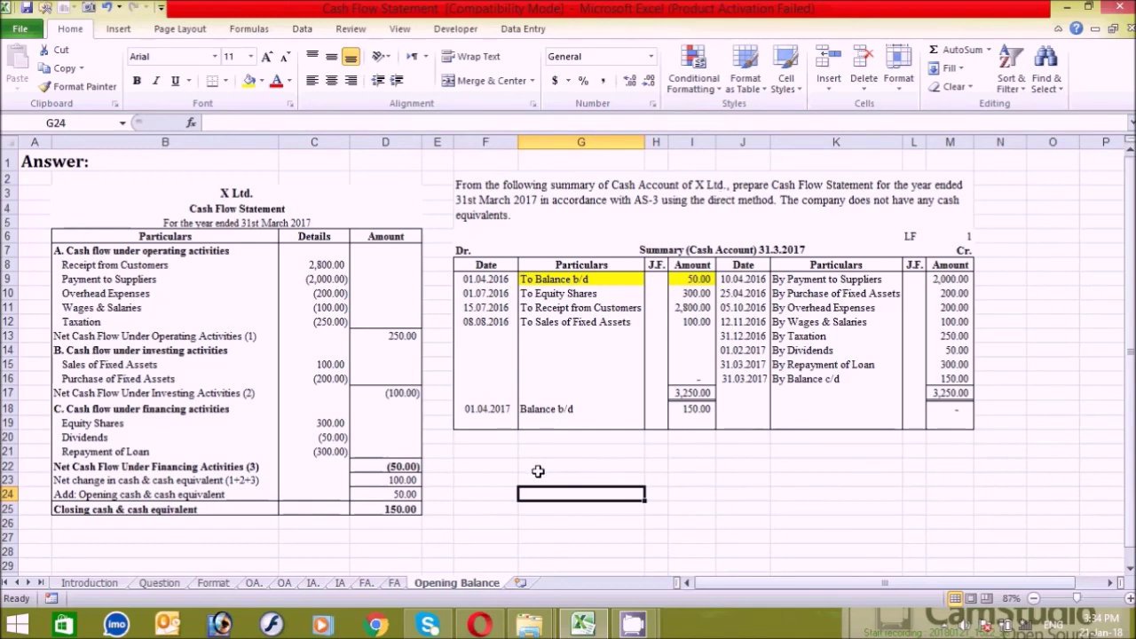
click(479, 536)
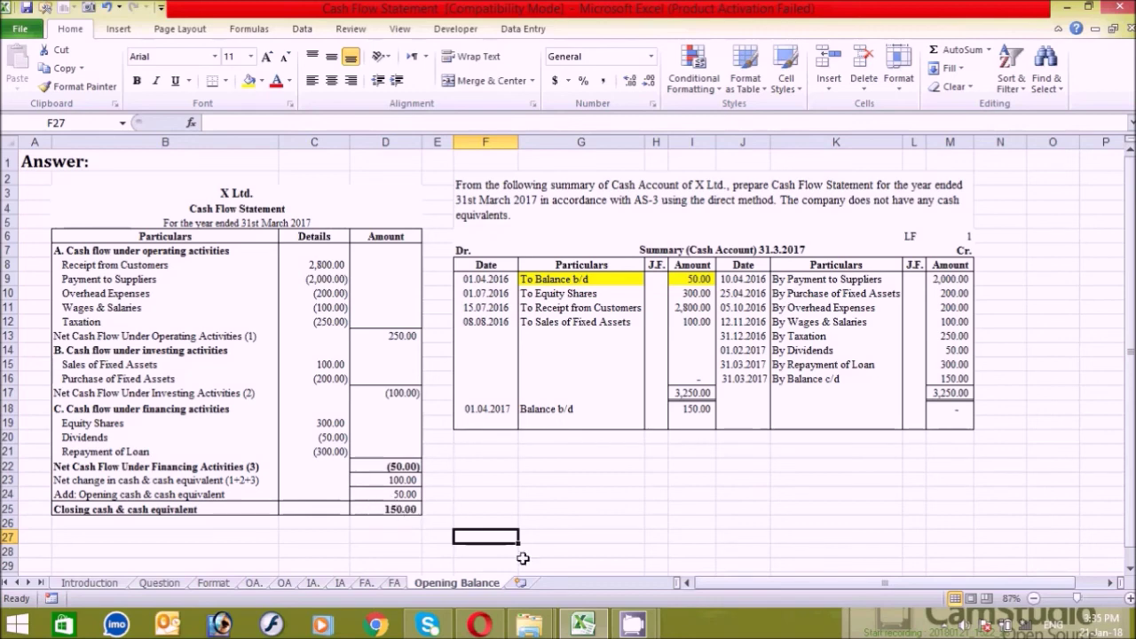
click(479, 511)
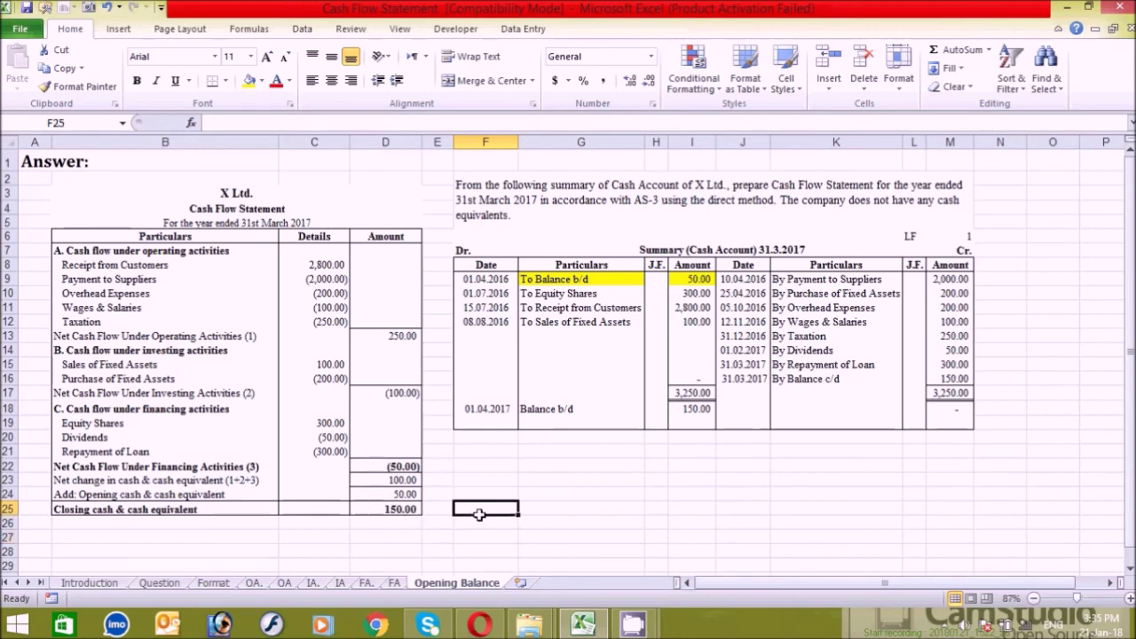